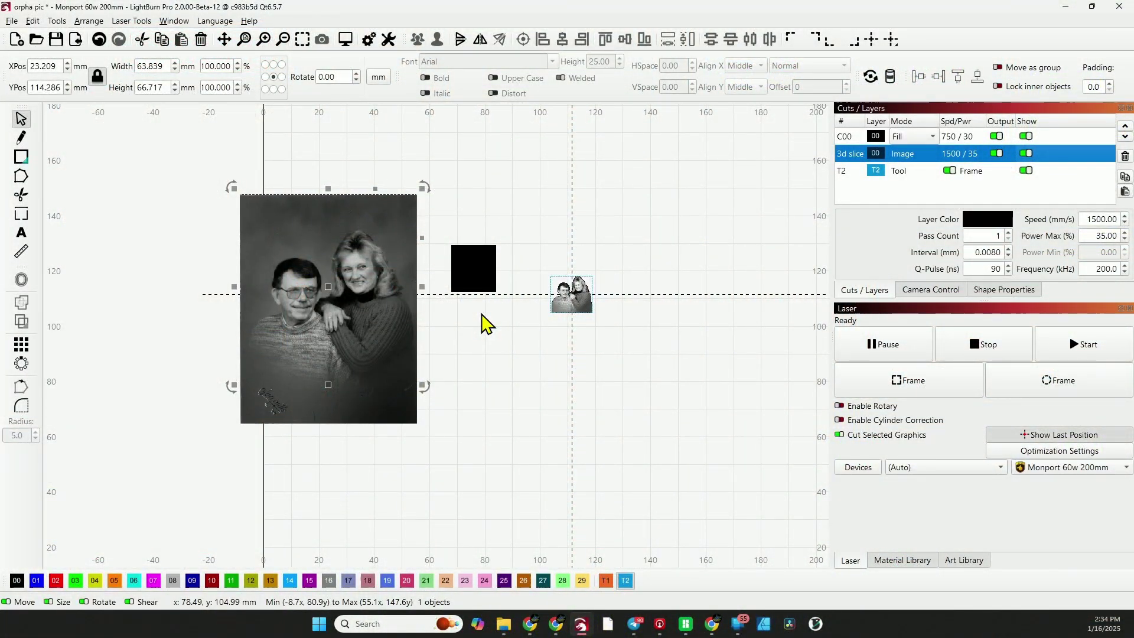
- Undo back to the background-removed couple cutout, about 63.8 × 66.7 mm, and reposition it on the canvas
{"action": "scroll", "coordinate": [328, 284], "scroll_direction": "up", "scroll_amount": 3}
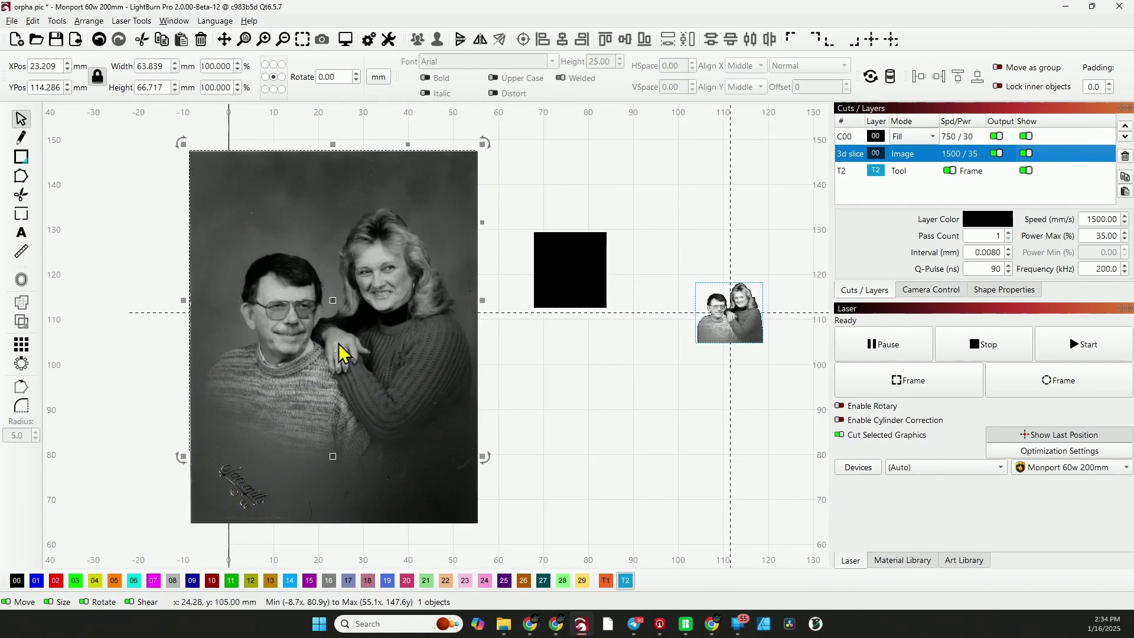
{"action": "mouse_move", "coordinate": [343, 353]}
{"action": "left_mouse_down"}
{"action": "mouse_move", "coordinate": [366, 340]}
{"action": "mouse_move", "coordinate": [325, 346]}
{"action": "mouse_move", "coordinate": [343, 331]}
{"action": "left_mouse_up"}
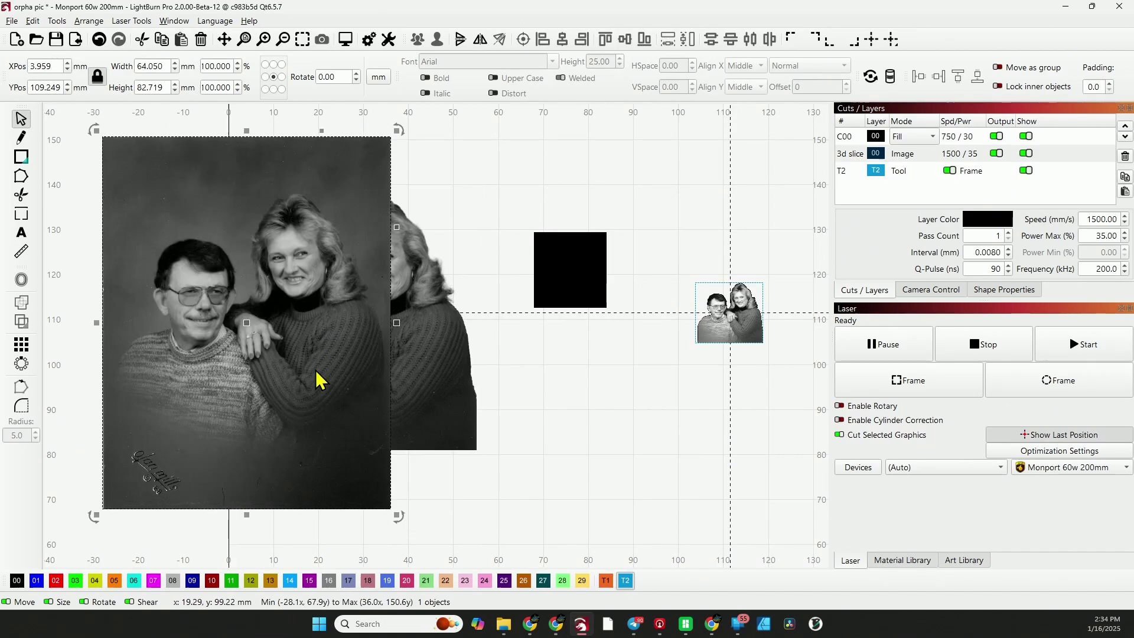
{"action": "key", "text": "ctrl+z"}
{"action": "key", "text": "ctrl+z"}
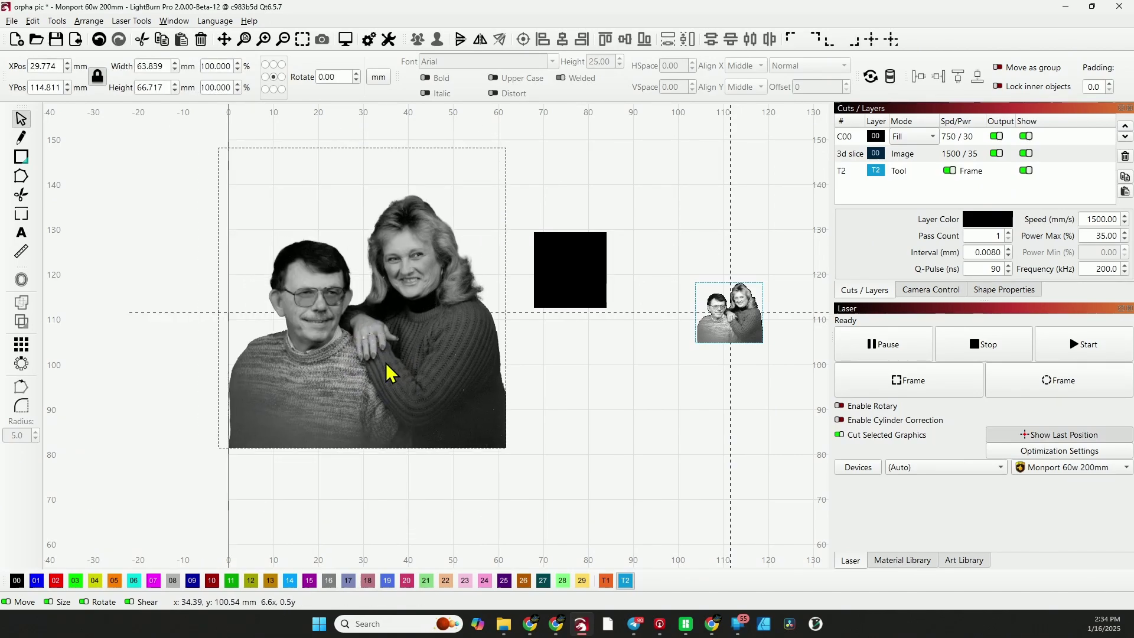
{"action": "key", "text": "ctrl+z"}
{"action": "left_click_drag", "start_coordinate": [378, 369], "coordinate": [380, 388]}
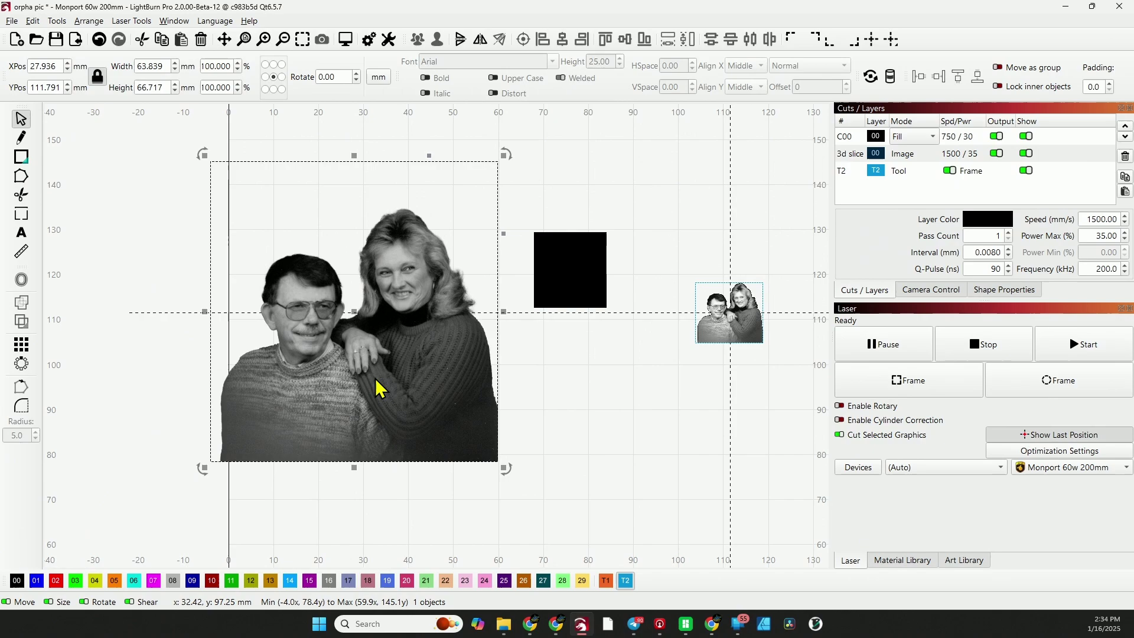
{"action": "scroll", "coordinate": [367, 409], "scroll_direction": "up", "scroll_amount": 2}
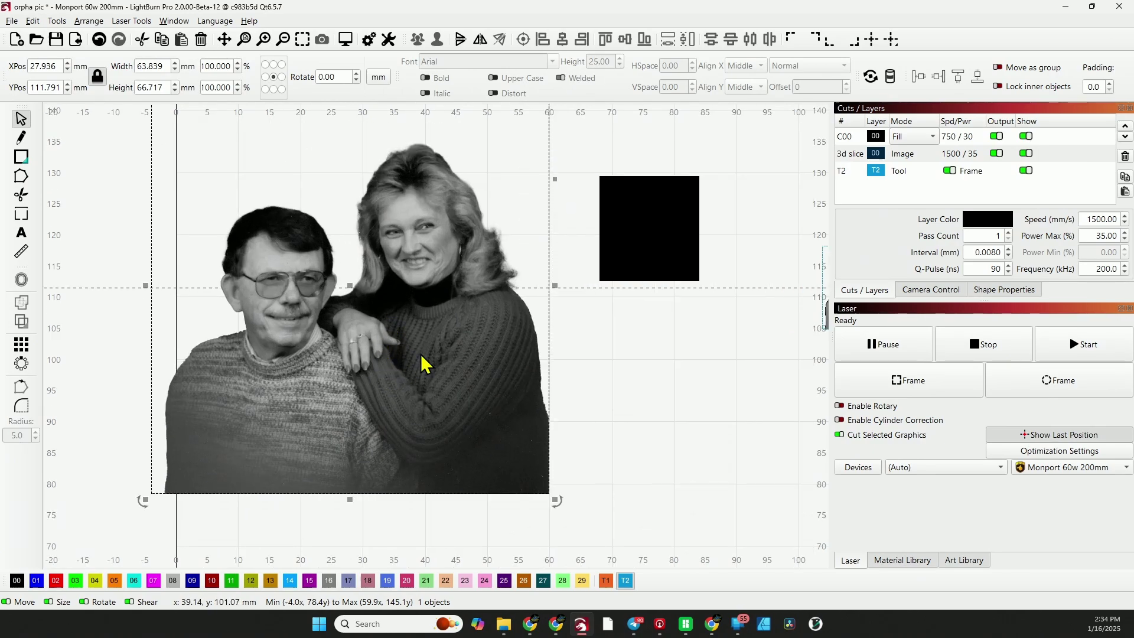
- Trace the cutout with Trace Image, Fade Image on and threshold 208, making a 61.8 × 56.2 mm outline
{"action": "right_click", "coordinate": [386, 371]}
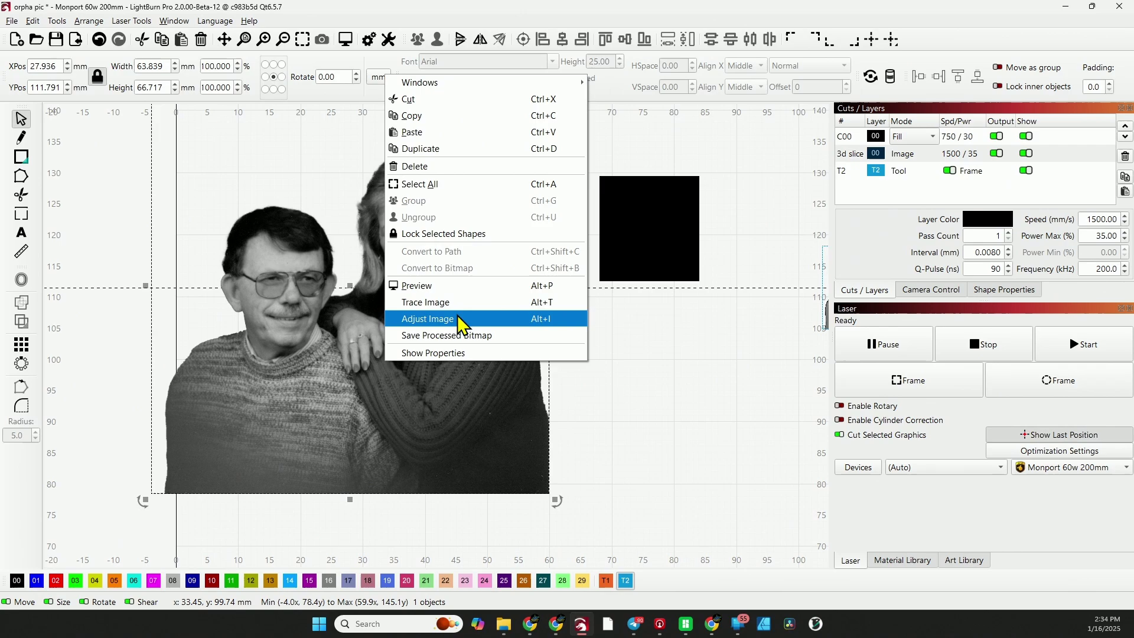
{"action": "left_click", "coordinate": [478, 304]}
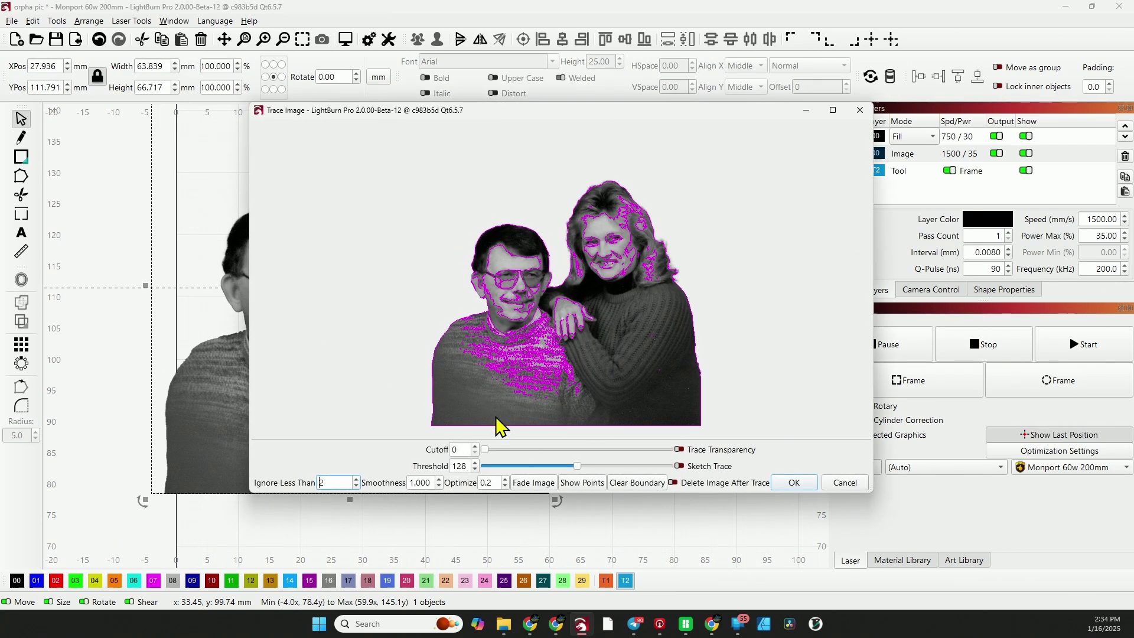
{"action": "left_click", "coordinate": [532, 483]}
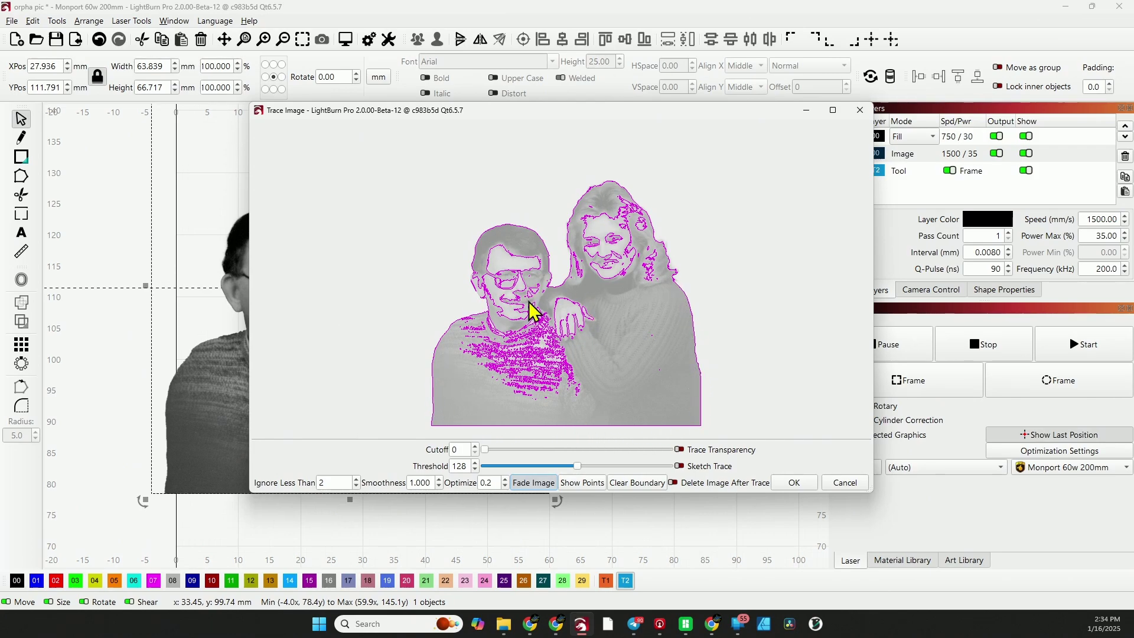
{"action": "scroll", "coordinate": [506, 319], "scroll_direction": "up", "scroll_amount": 1}
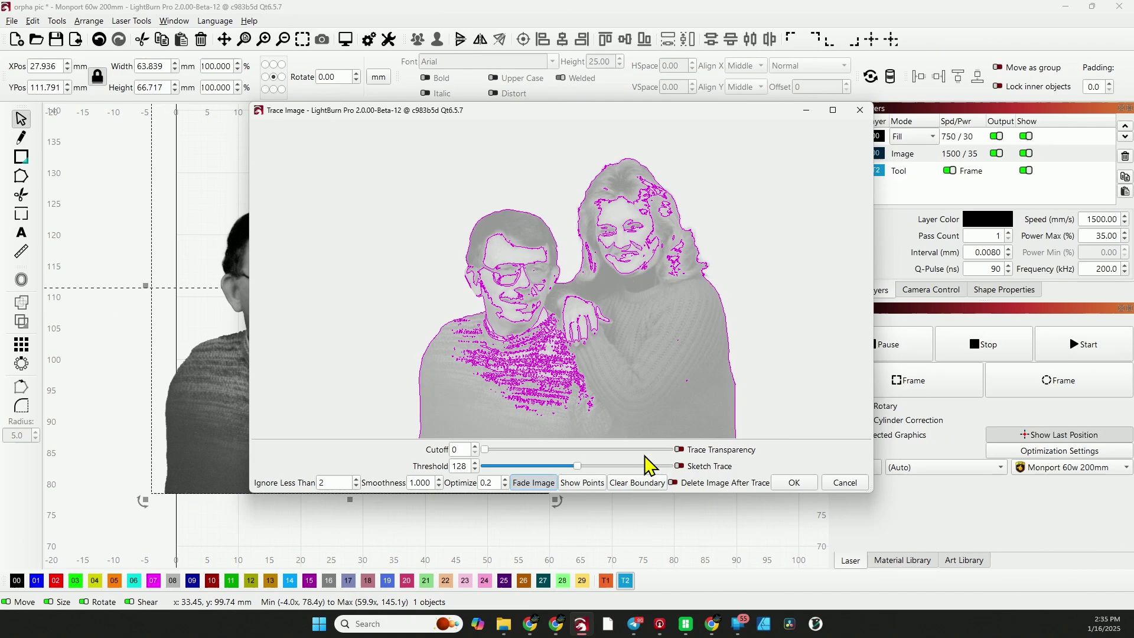
{"action": "left_click_drag", "start_coordinate": [578, 467], "coordinate": [635, 470]}
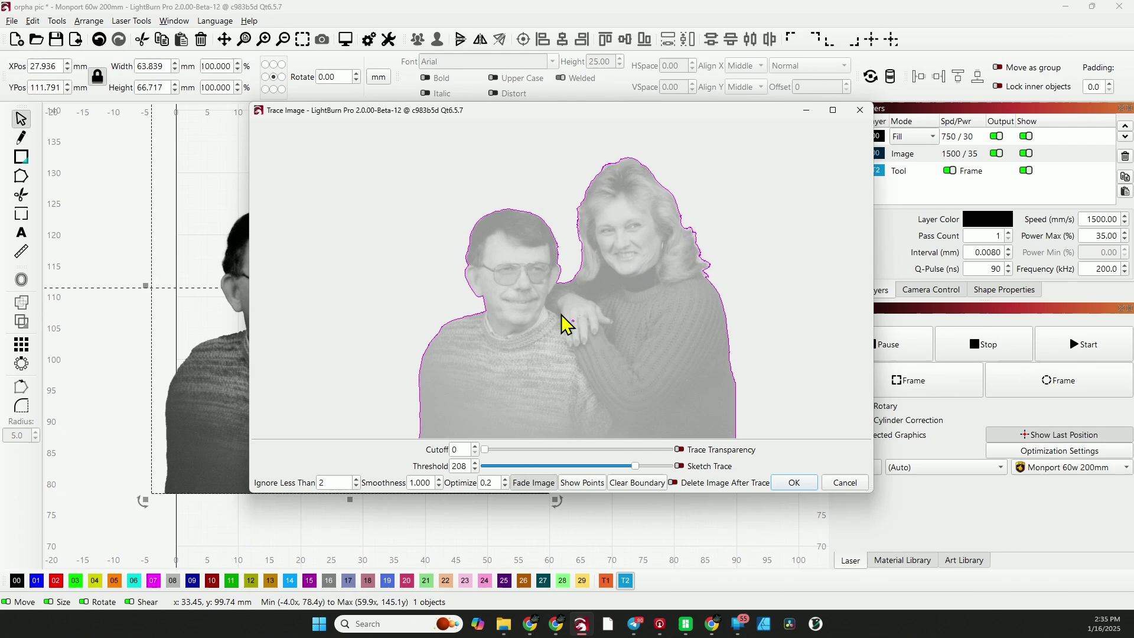
{"action": "left_click", "coordinate": [794, 483]}
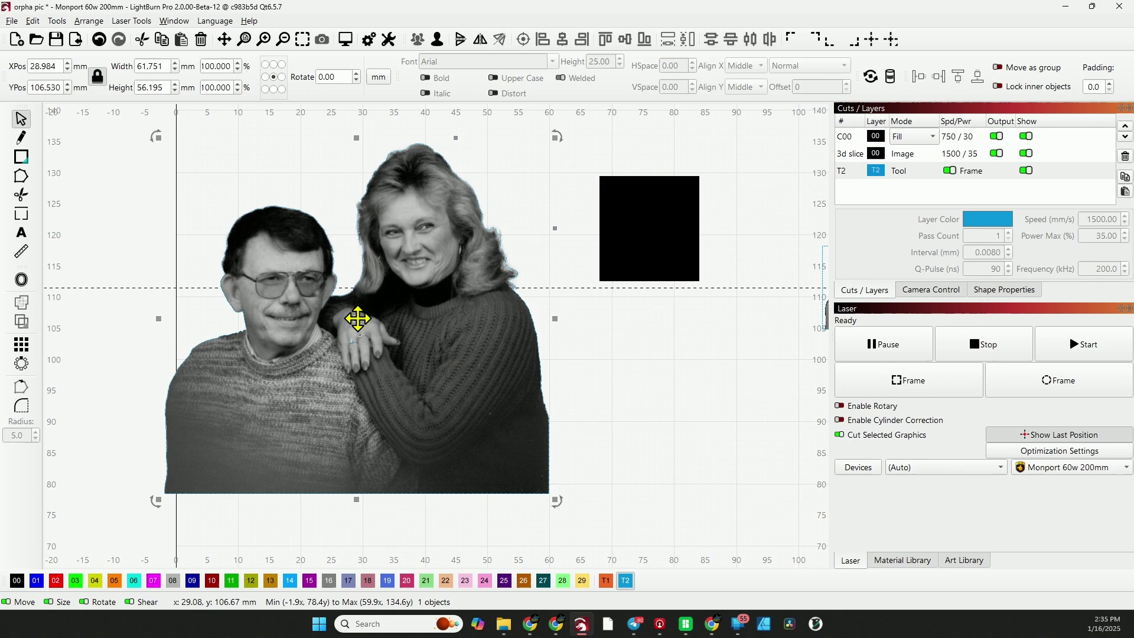
- Move the traced outline away and back, then marquee-select the stray leftover trace fragments
{"action": "scroll", "coordinate": [358, 319], "scroll_direction": "down", "scroll_amount": 3}
{"action": "mouse_move", "coordinate": [357, 318]}
{"action": "left_mouse_down"}
{"action": "mouse_move", "coordinate": [507, 441]}
{"action": "mouse_move", "coordinate": [542, 444]}
{"action": "left_mouse_up"}
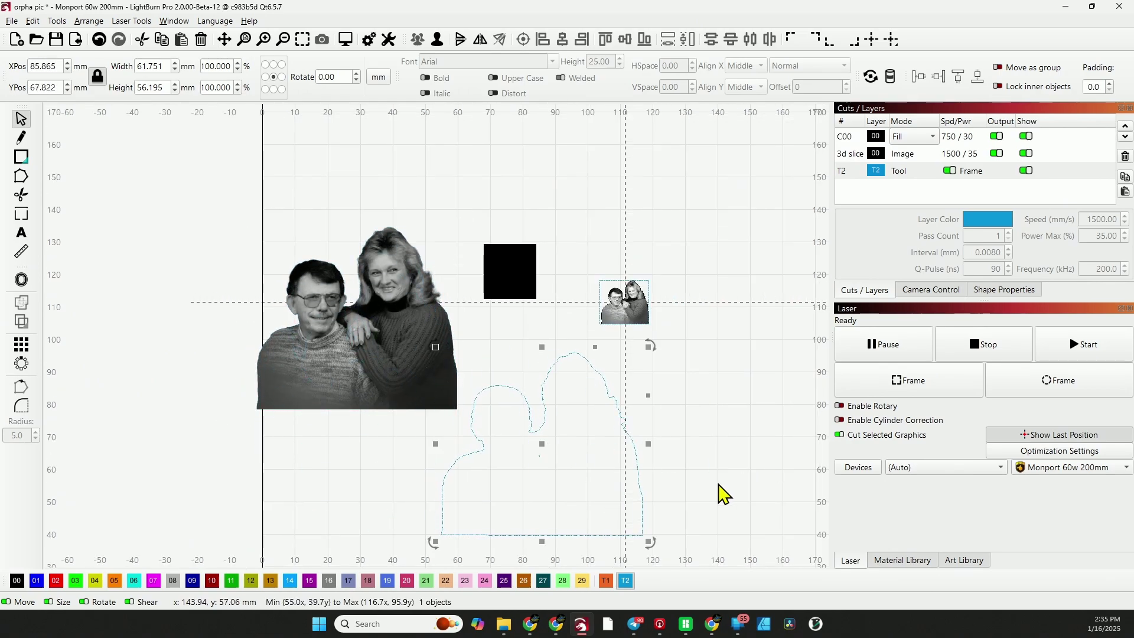
{"action": "scroll", "coordinate": [617, 511], "scroll_direction": "up", "scroll_amount": 3}
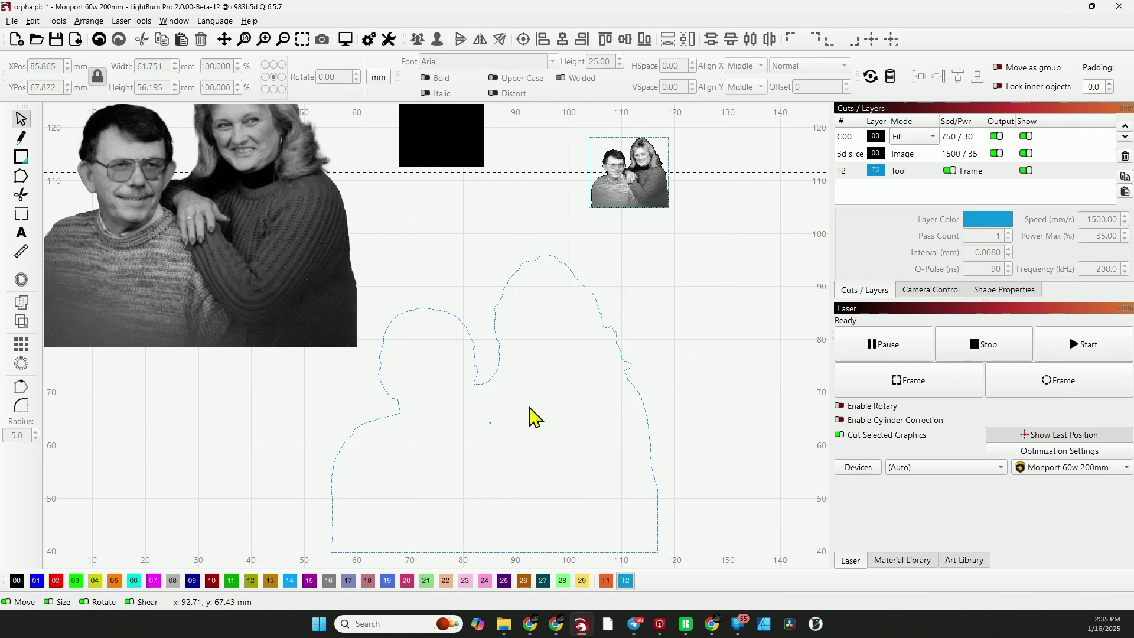
{"action": "mouse_move", "coordinate": [494, 418]}
{"action": "left_mouse_down"}
{"action": "mouse_move", "coordinate": [193, 337]}
{"action": "mouse_move", "coordinate": [189, 350]}
{"action": "left_mouse_up"}
{"action": "mouse_move", "coordinate": [664, 490]}
{"action": "left_mouse_down"}
{"action": "mouse_move", "coordinate": [471, 402]}
{"action": "mouse_move", "coordinate": [408, 275]}
{"action": "left_mouse_up"}
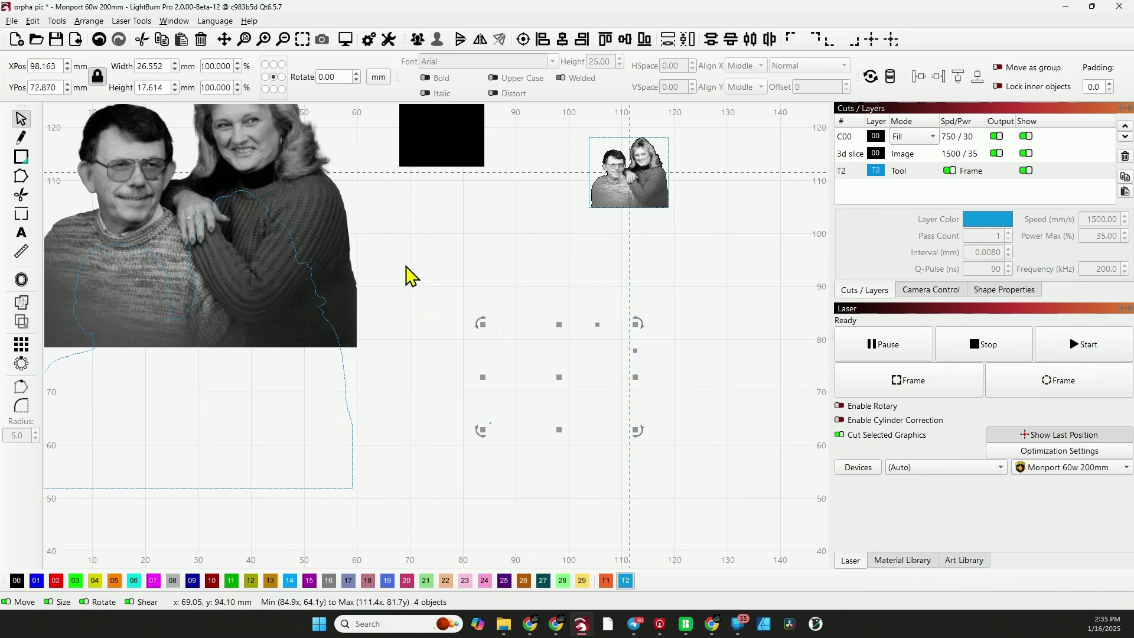
{"action": "left_click", "coordinate": [408, 275]}
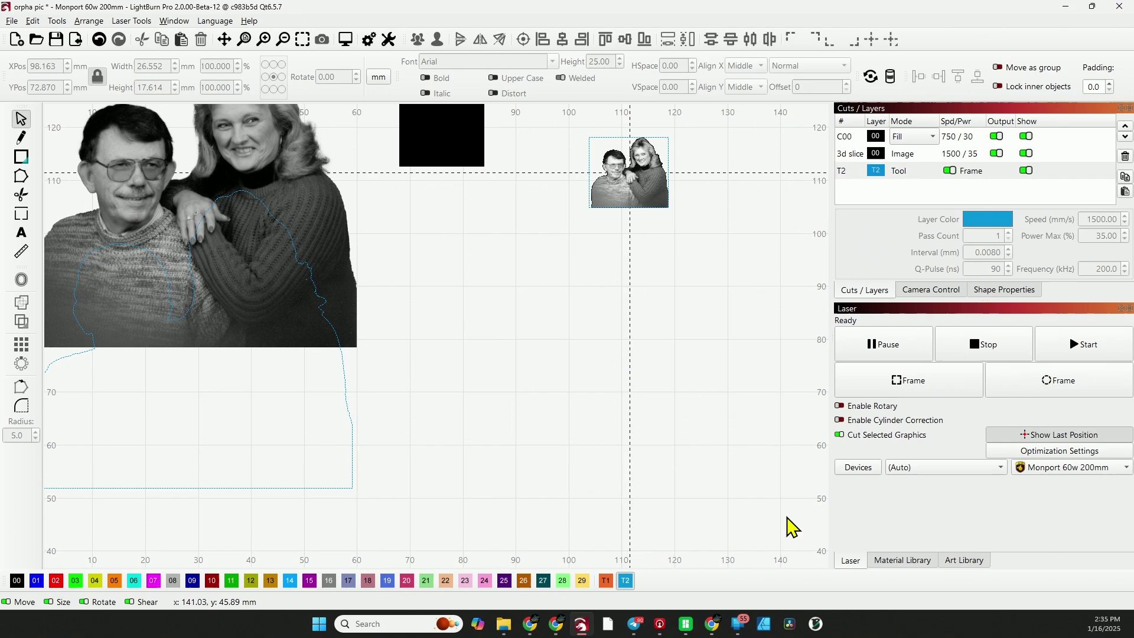
{"action": "left_click_drag", "start_coordinate": [549, 484], "coordinate": [401, 335]}
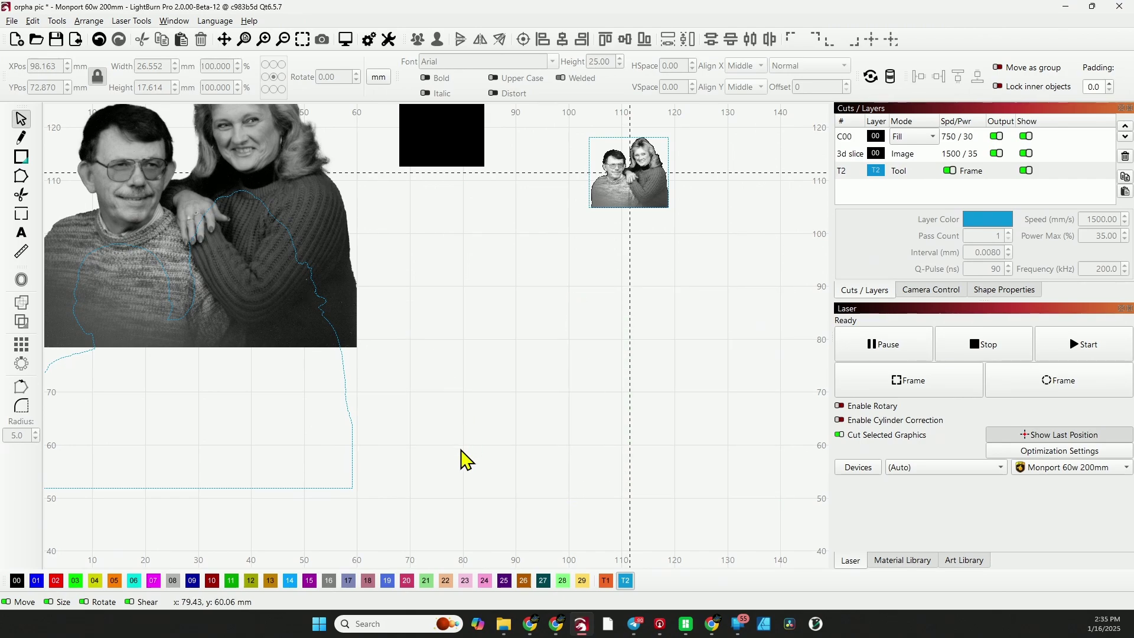
{"action": "left_click_drag", "start_coordinate": [618, 385], "coordinate": [387, 212]}
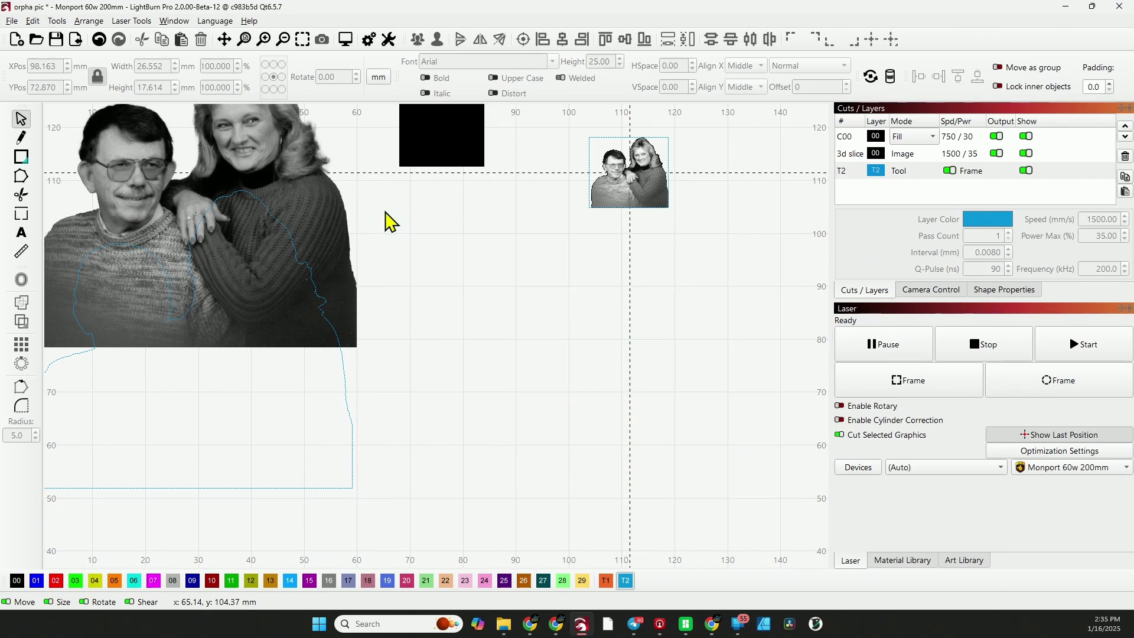
- Move the dotted couple outline up over the large photo, at about X 29.1, Y 106.6 mm
{"action": "scroll", "coordinate": [576, 351], "scroll_direction": "down", "scroll_amount": 2}
{"action": "left_click", "coordinate": [411, 389]}
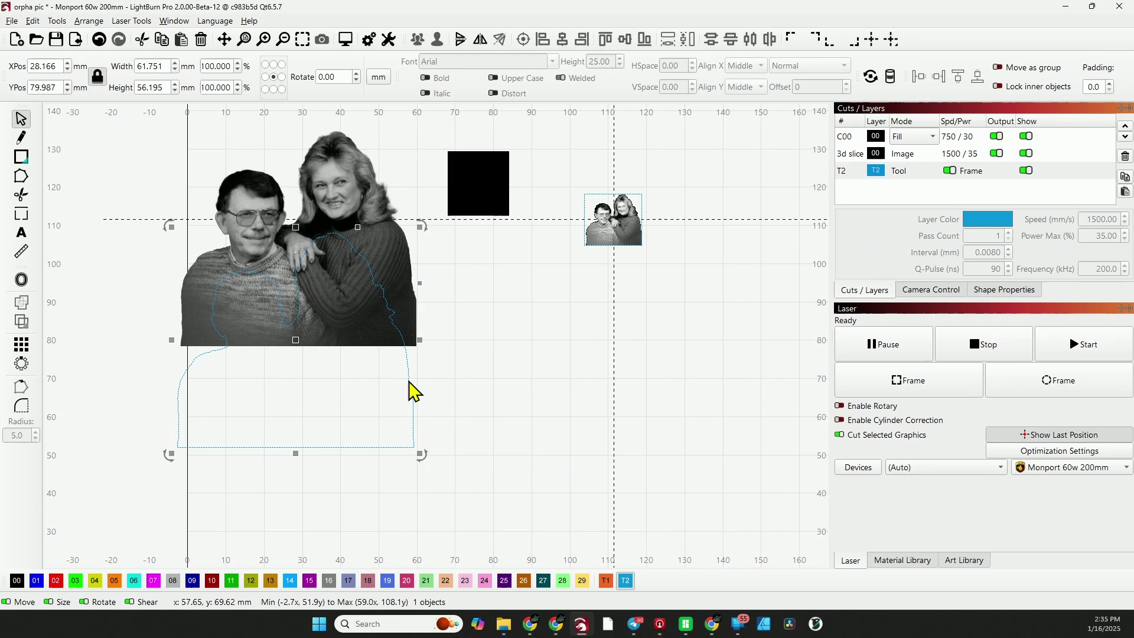
{"action": "left_click_drag", "start_coordinate": [296, 339], "coordinate": [299, 239]}
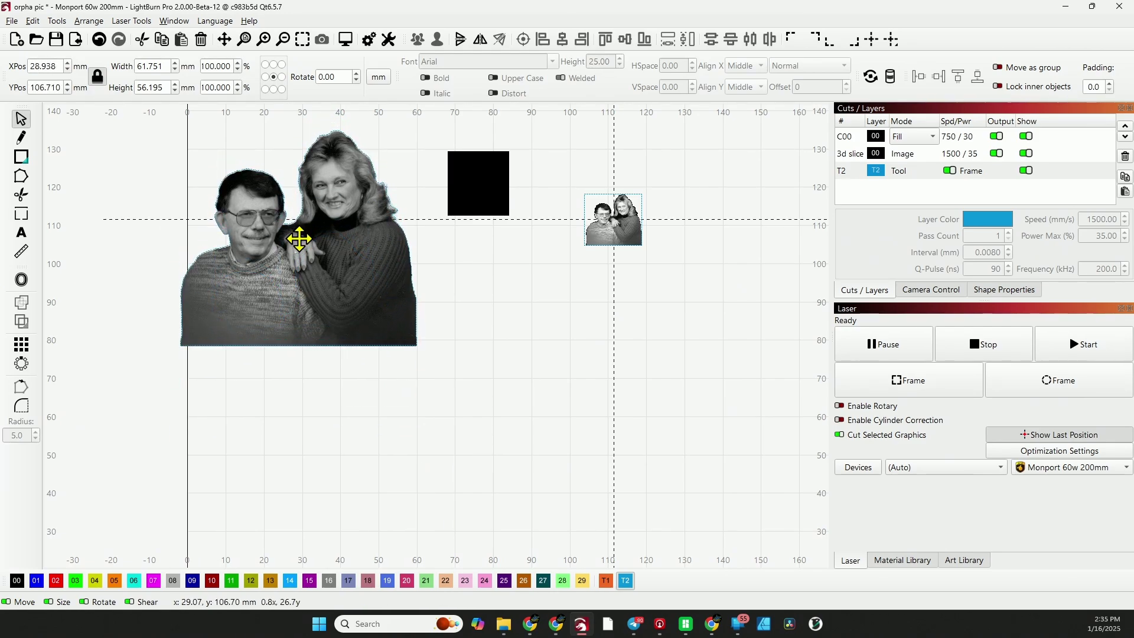
{"action": "left_click_drag", "start_coordinate": [299, 239], "coordinate": [300, 239]}
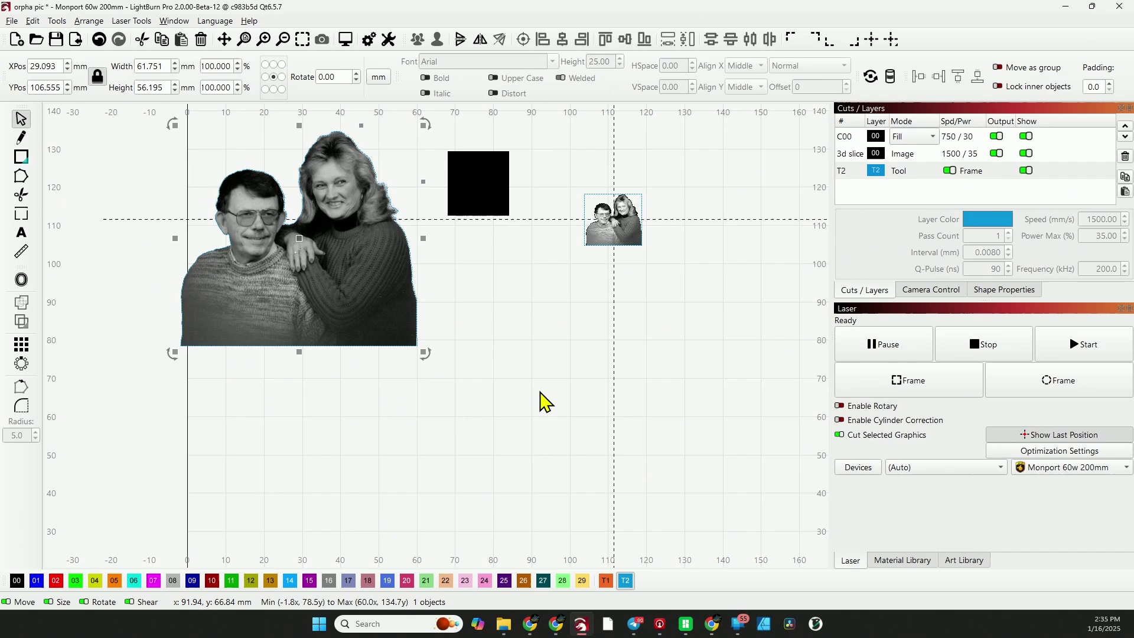
- Check the small copy's height, then resize the large photo and its outline to 15.6 mm tall
{"action": "left_click", "coordinate": [614, 219]}
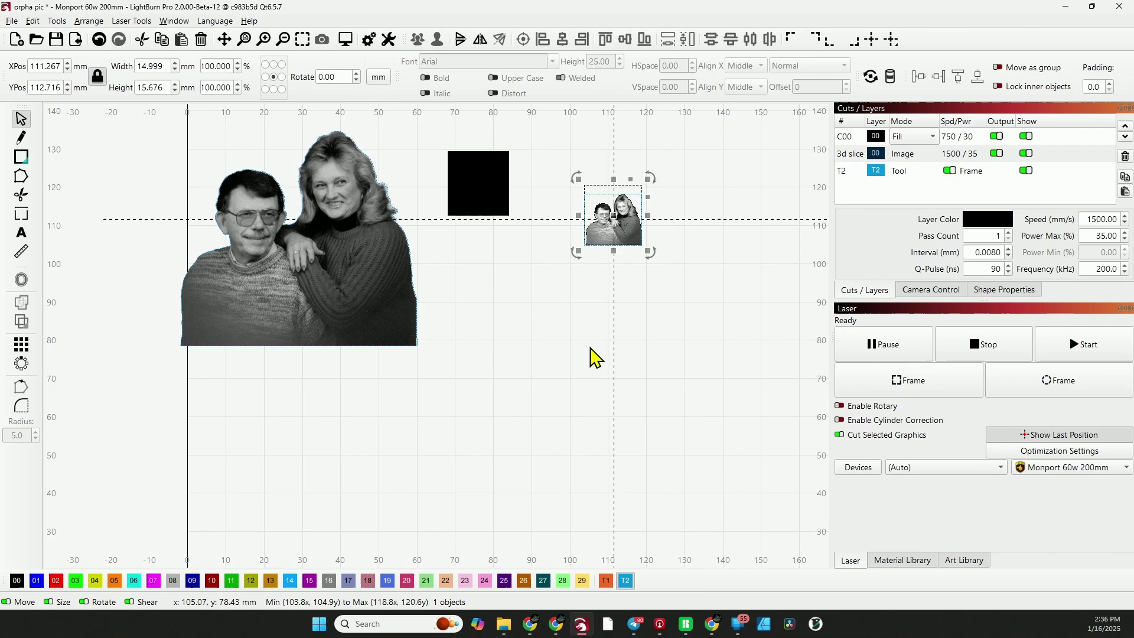
{"action": "left_click", "coordinate": [167, 89]}
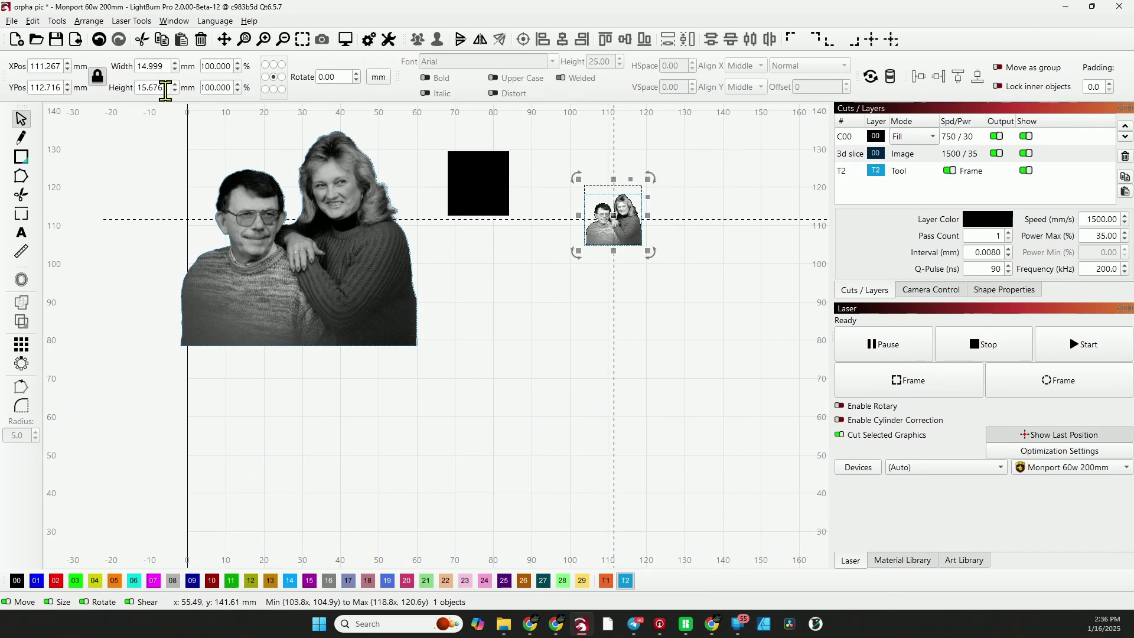
{"action": "scroll", "coordinate": [373, 350], "scroll_direction": "down", "scroll_amount": 2}
{"action": "left_click_drag", "start_coordinate": [397, 361], "coordinate": [231, 165]}
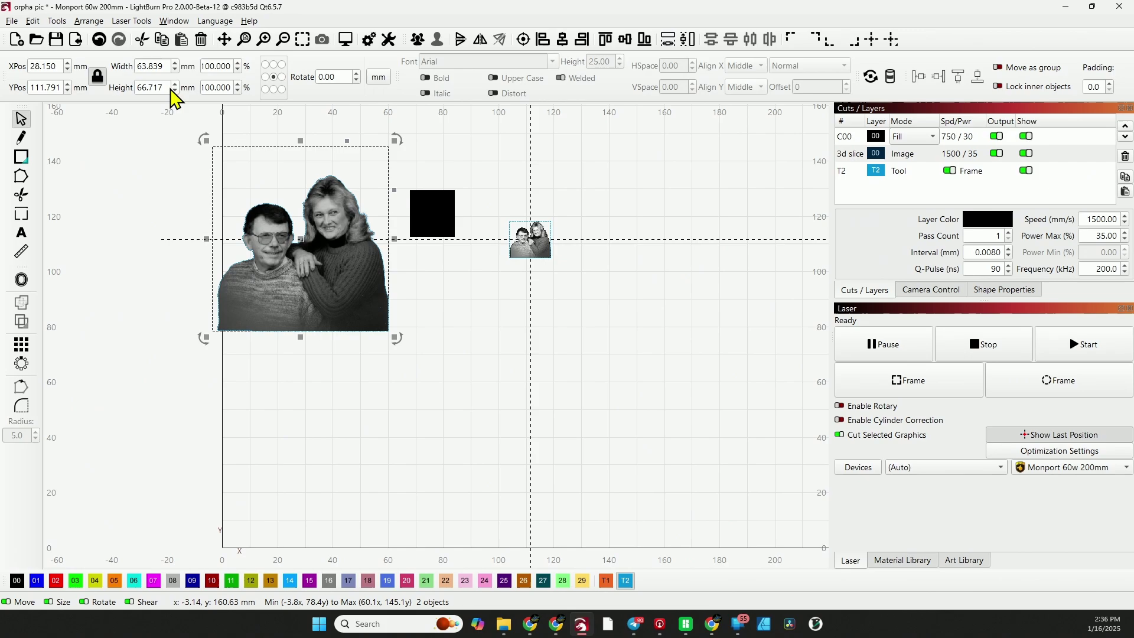
{"action": "left_click_drag", "start_coordinate": [165, 89], "coordinate": [107, 92]}
{"action": "type", "text": "15.6"}
{"action": "key", "text": "Return"}
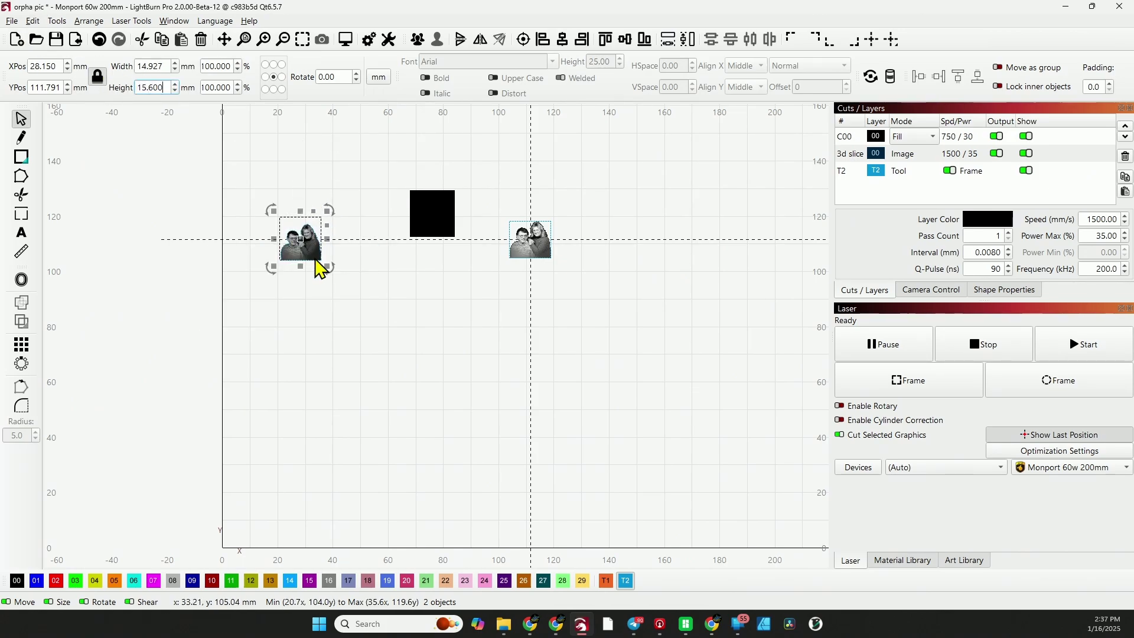
- Place the 14.927 × 15.600 mm pair over the small portrait and hide the 3d slice layer
{"action": "left_click_drag", "start_coordinate": [301, 240], "coordinate": [558, 239]}
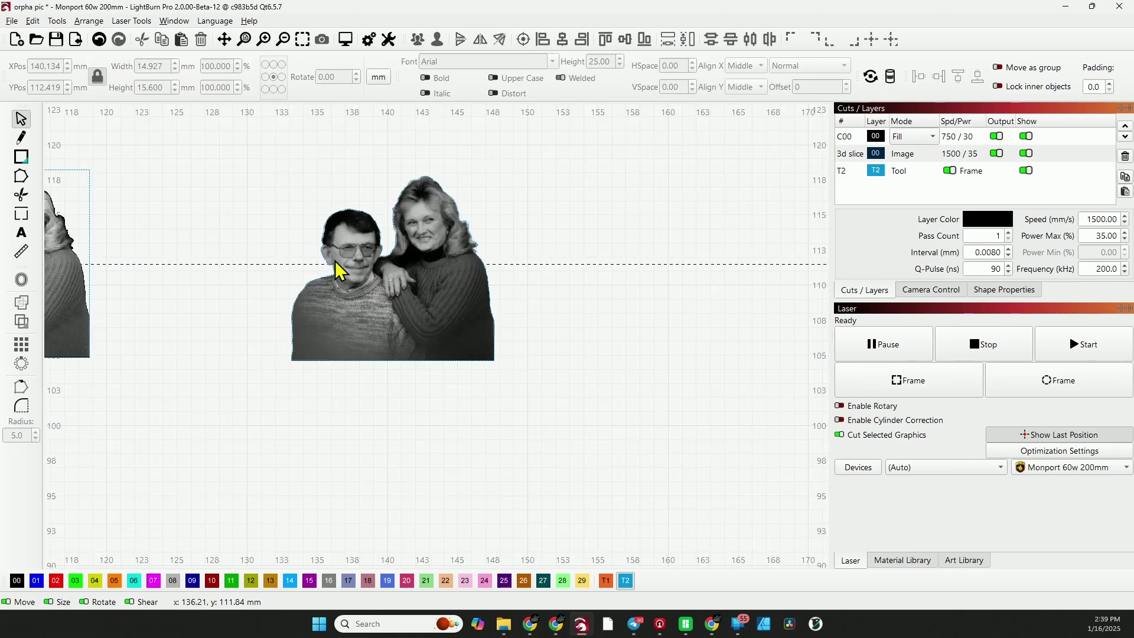
{"action": "scroll", "coordinate": [242, 266], "scroll_direction": "up", "scroll_amount": 2}
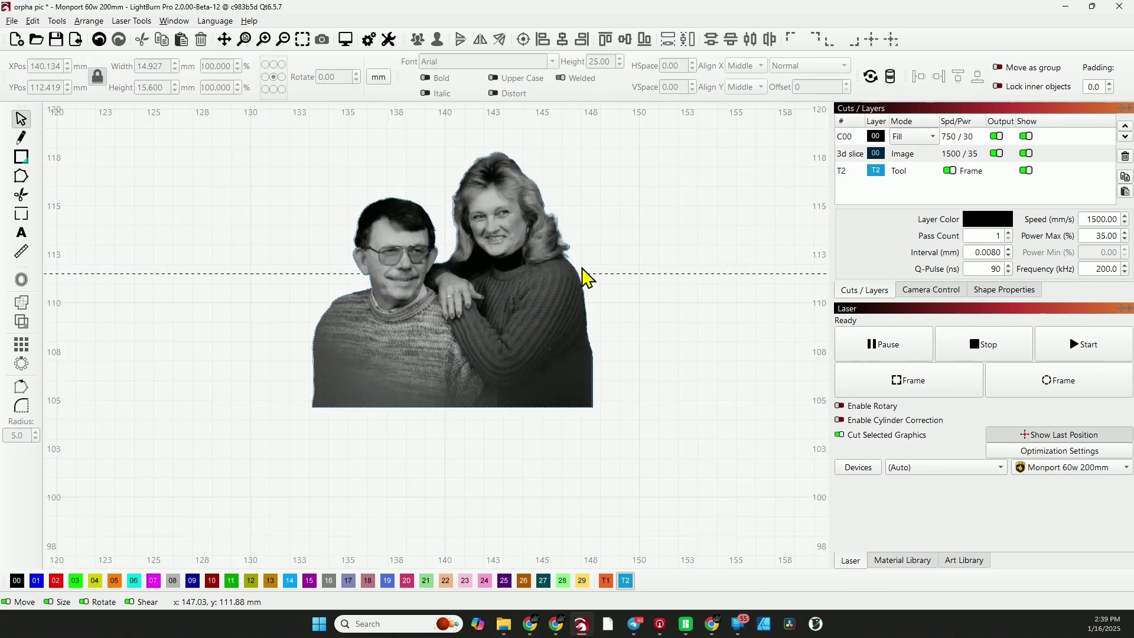
{"action": "left_click", "coordinate": [1027, 154]}
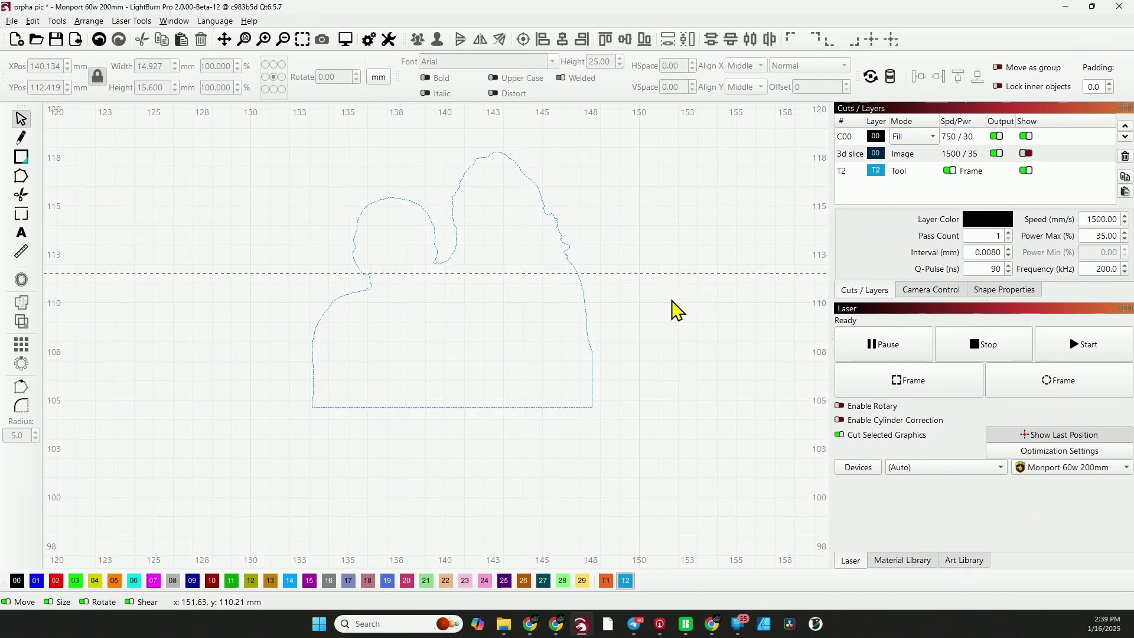
- Put the couple outline on the black C00 fill layer, re-show the 3d slice layer, and select both objects
{"action": "left_click", "coordinate": [588, 313]}
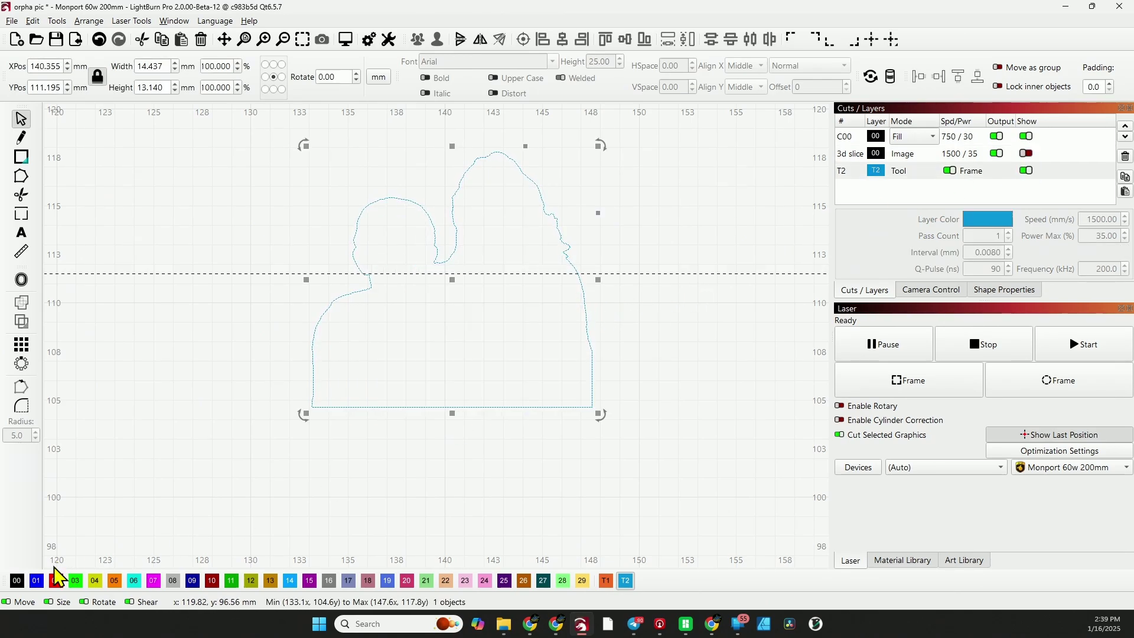
{"action": "left_click", "coordinate": [16, 580]}
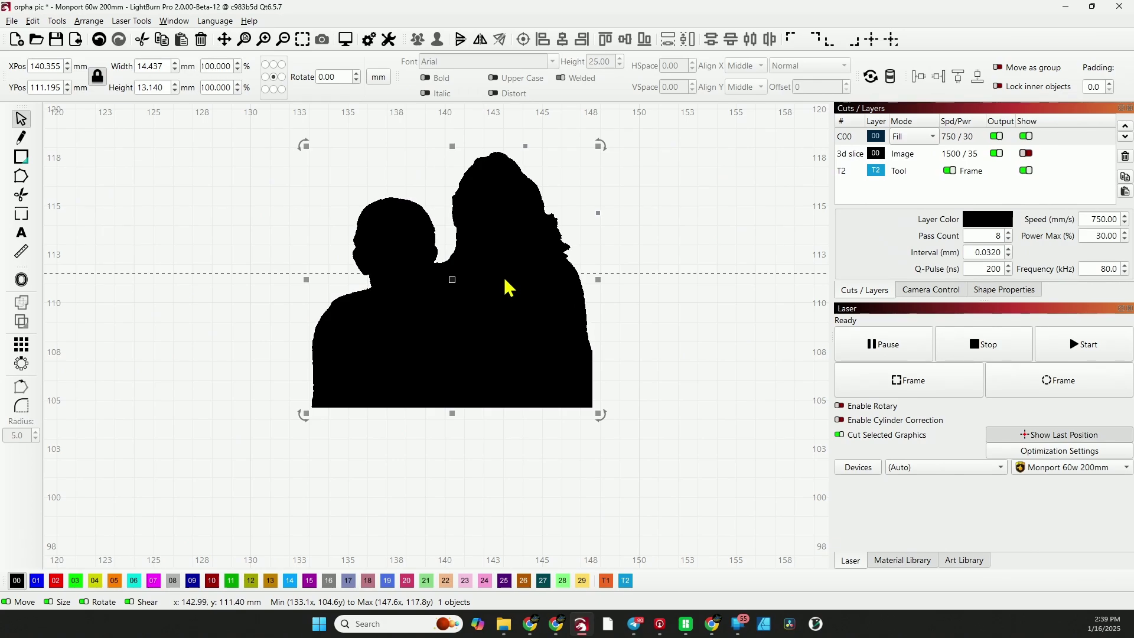
{"action": "left_click", "coordinate": [1026, 154]}
{"action": "left_click_drag", "start_coordinate": [628, 439], "coordinate": [302, 180]}
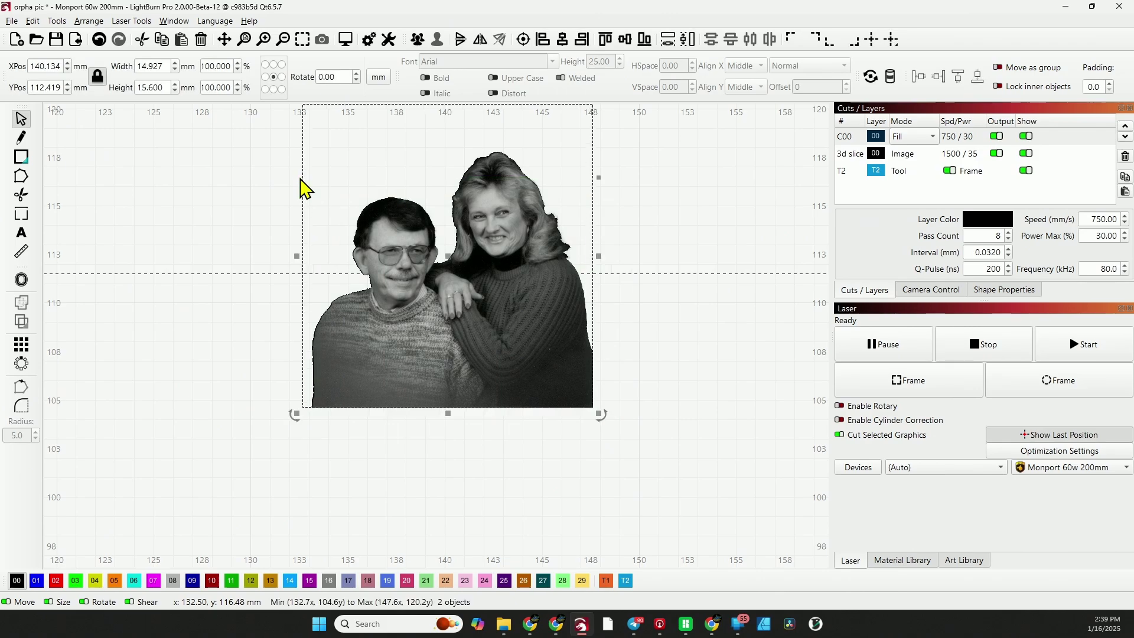
- Group the 14.927 × 15.600 mm couple photo with its black fill silhouette
{"action": "left_click", "coordinate": [420, 41]}
{"action": "scroll", "coordinate": [650, 301], "scroll_direction": "left", "scroll_amount": 3}
{"action": "scroll", "coordinate": [650, 301], "scroll_direction": "up", "scroll_amount": 1}
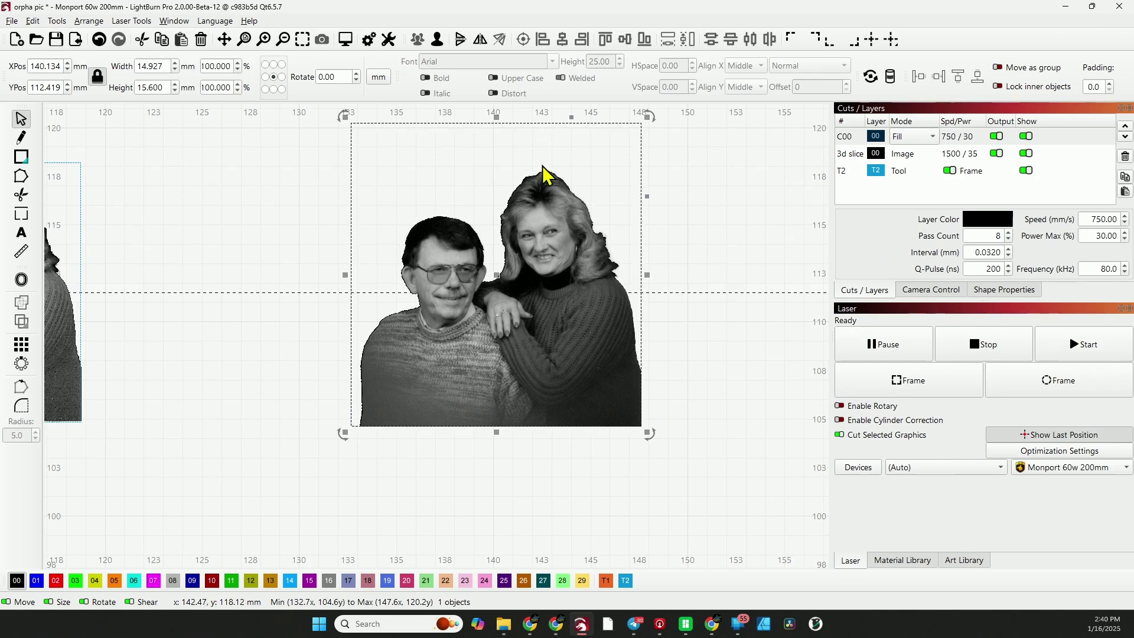
{"action": "left_click", "coordinate": [24, 160]}
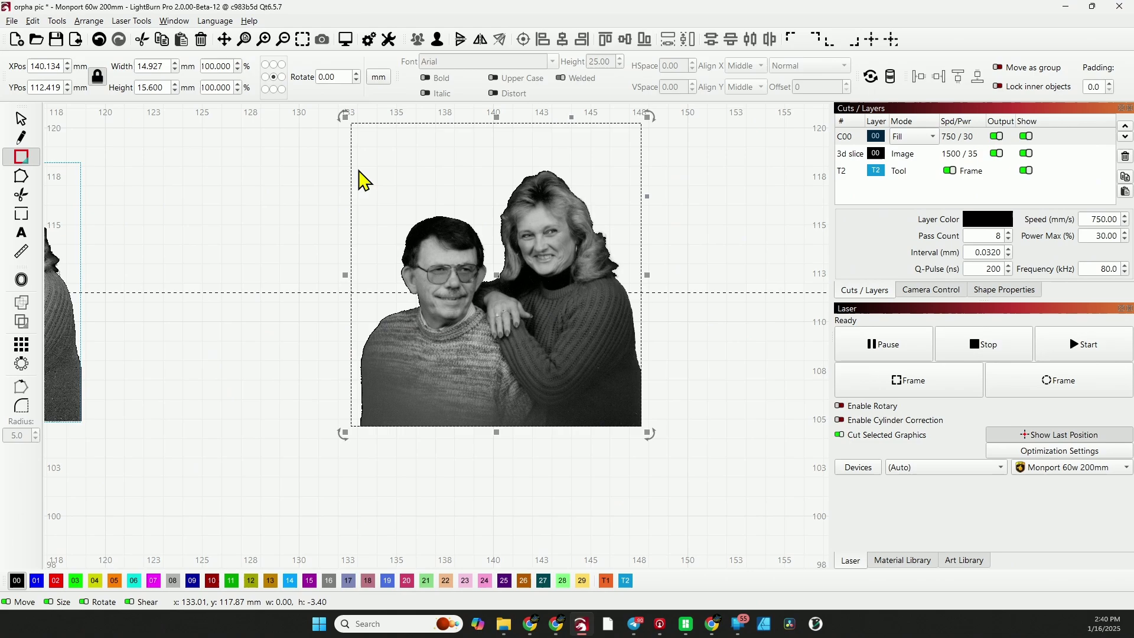
- Draw a rectangle around the couple photo and lower its top edge to about 14.415 × 13.107 mm
{"action": "left_click_drag", "start_coordinate": [358, 170], "coordinate": [643, 426]}
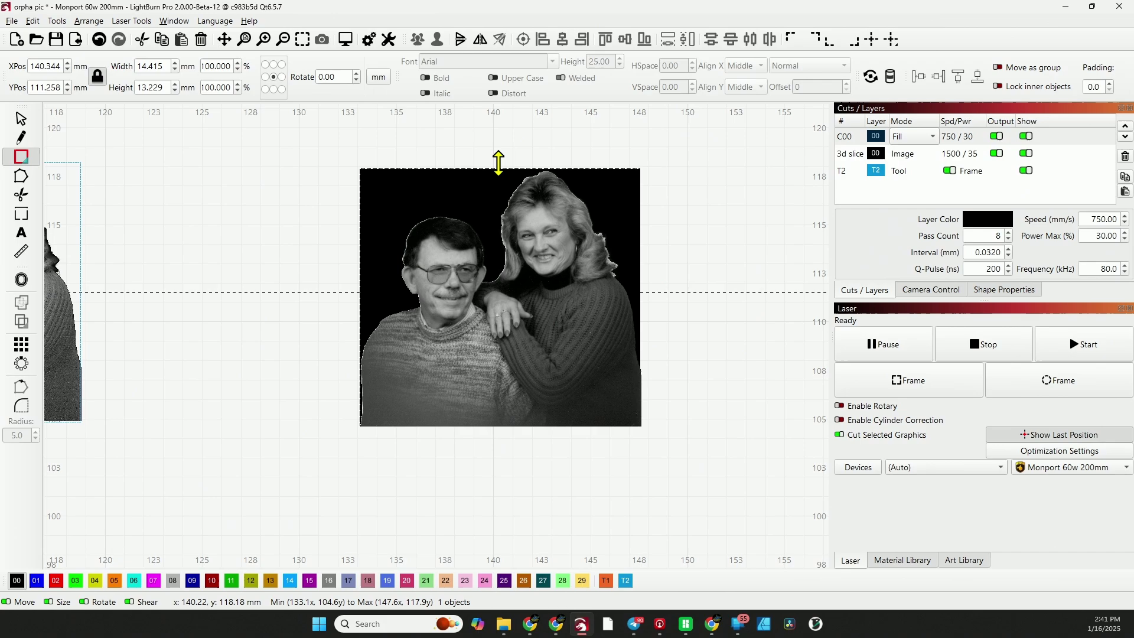
{"action": "left_click_drag", "start_coordinate": [498, 163], "coordinate": [499, 164]}
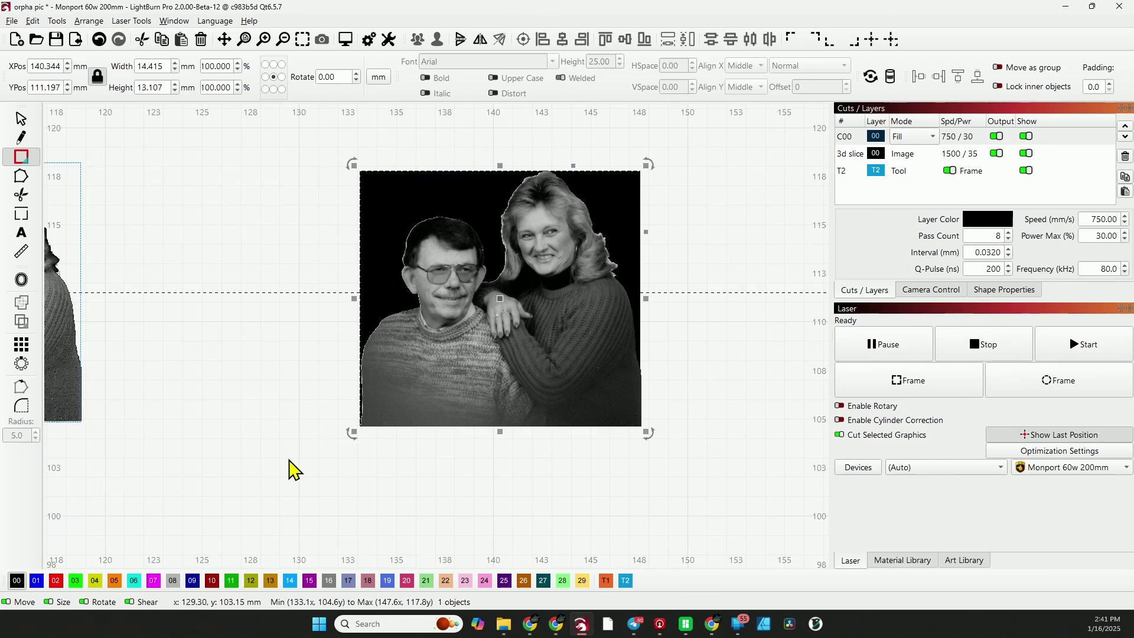
- Move the framing rectangle to the T2 layer and stretch it to about 14.459 × 13.151 mm
{"action": "left_click", "coordinate": [625, 581]}
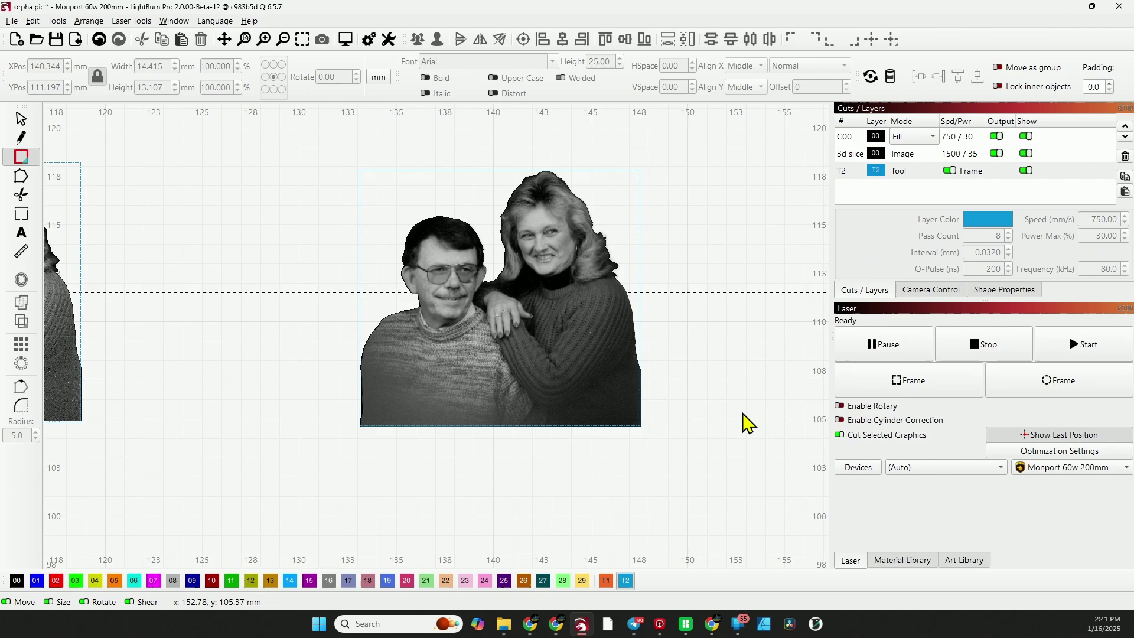
{"action": "left_click", "coordinate": [642, 289]}
{"action": "scroll", "coordinate": [638, 387], "scroll_direction": "up", "scroll_amount": 2}
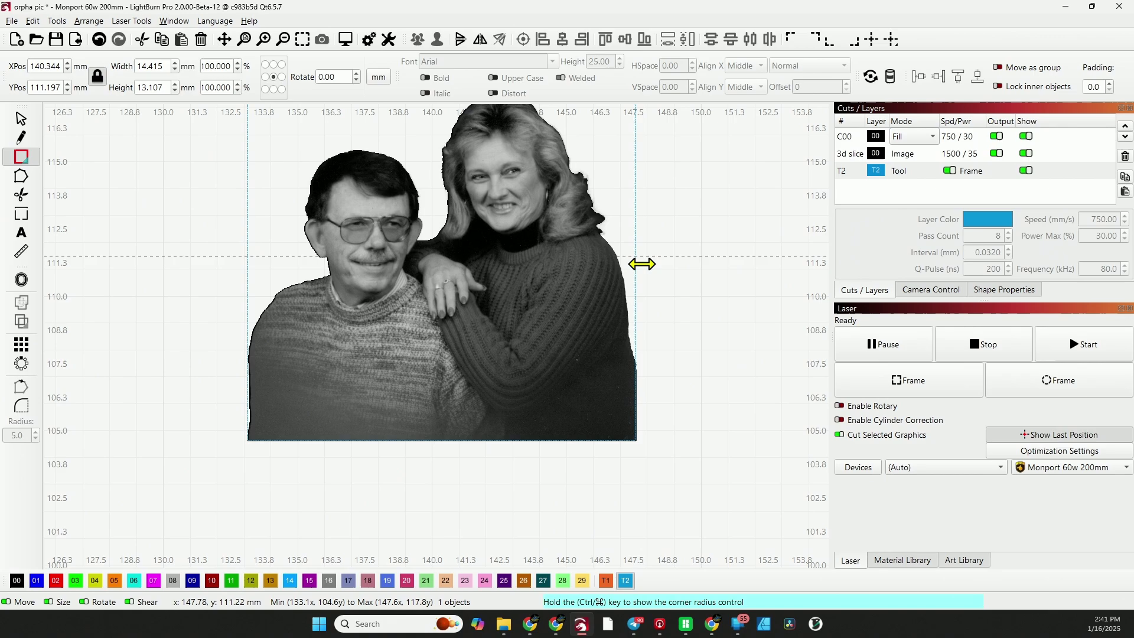
{"action": "left_click_drag", "start_coordinate": [642, 264], "coordinate": [643, 264]}
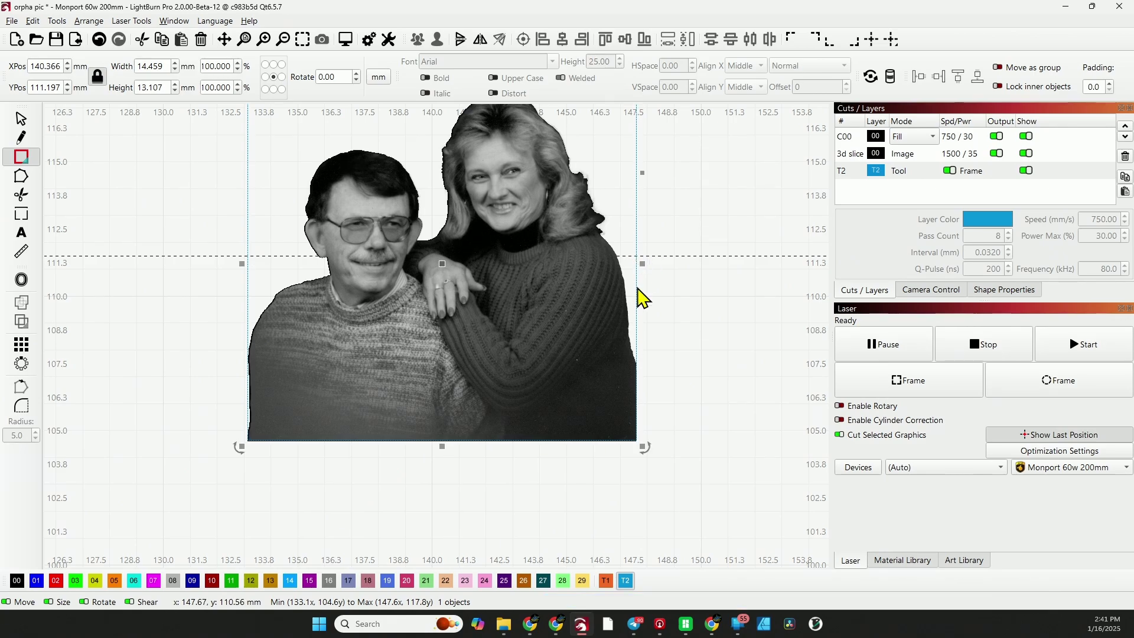
{"action": "left_click_drag", "start_coordinate": [441, 451], "coordinate": [441, 452]}
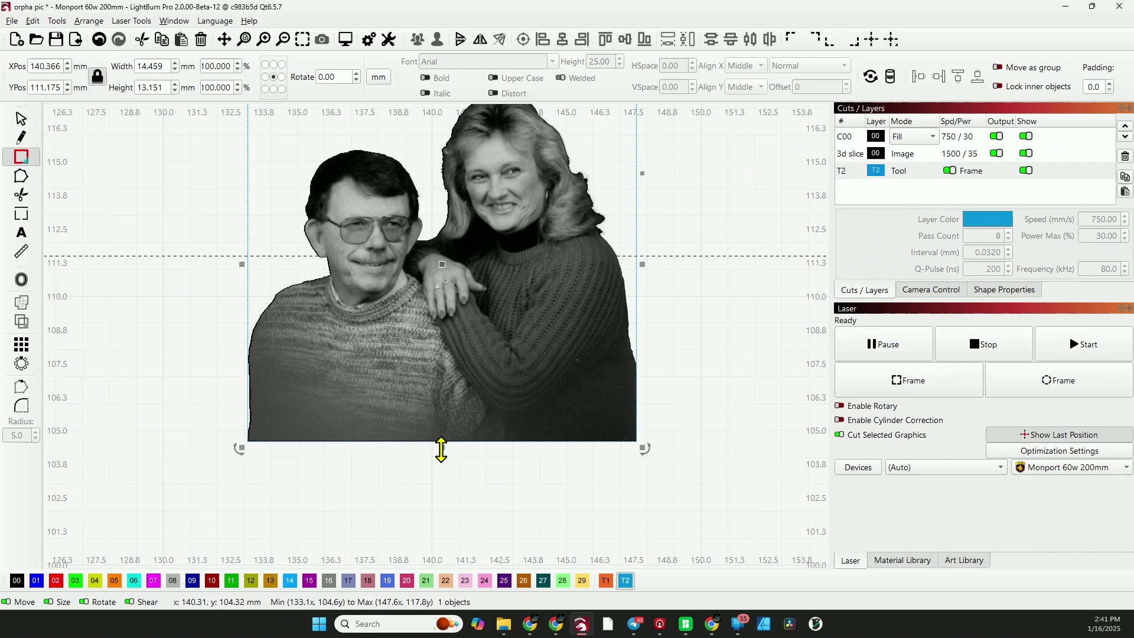
- Deselect, reselect the couple photo to check its size, then deselect it again
{"action": "left_click", "coordinate": [679, 364]}
{"action": "scroll", "coordinate": [761, 253], "scroll_direction": "down", "scroll_amount": 1}
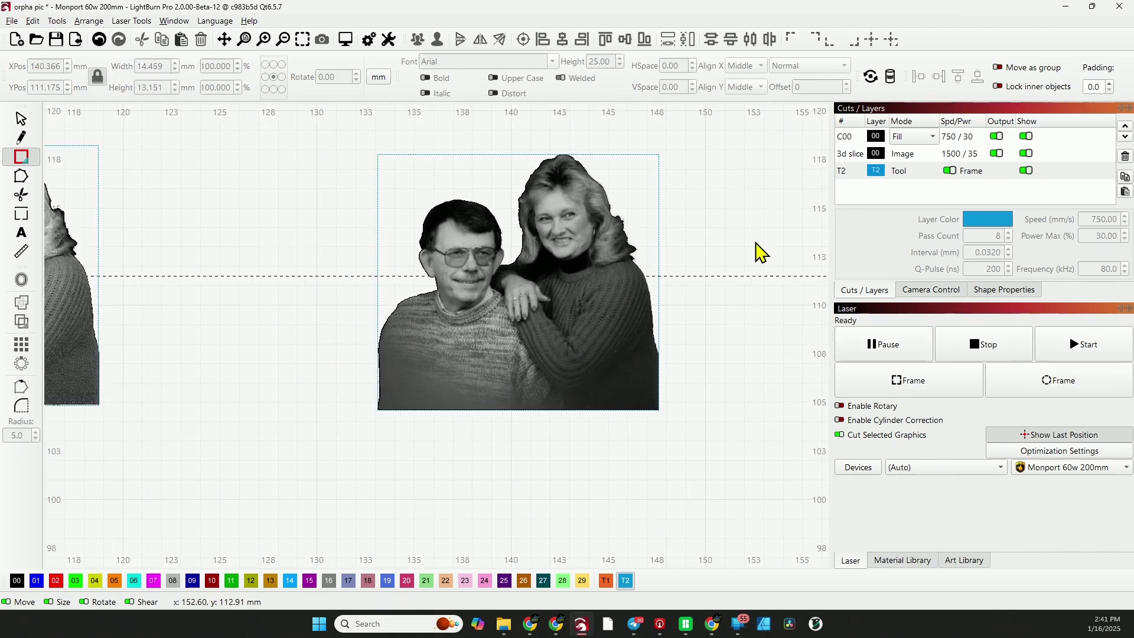
{"action": "left_click", "coordinate": [661, 245]}
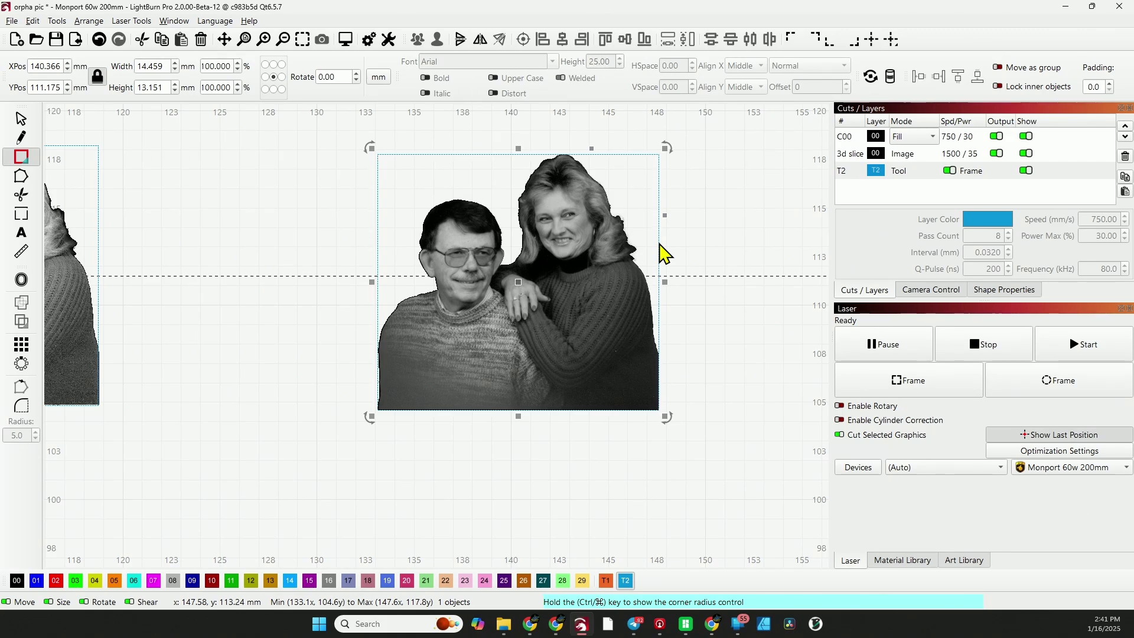
{"action": "left_click", "coordinate": [706, 337]}
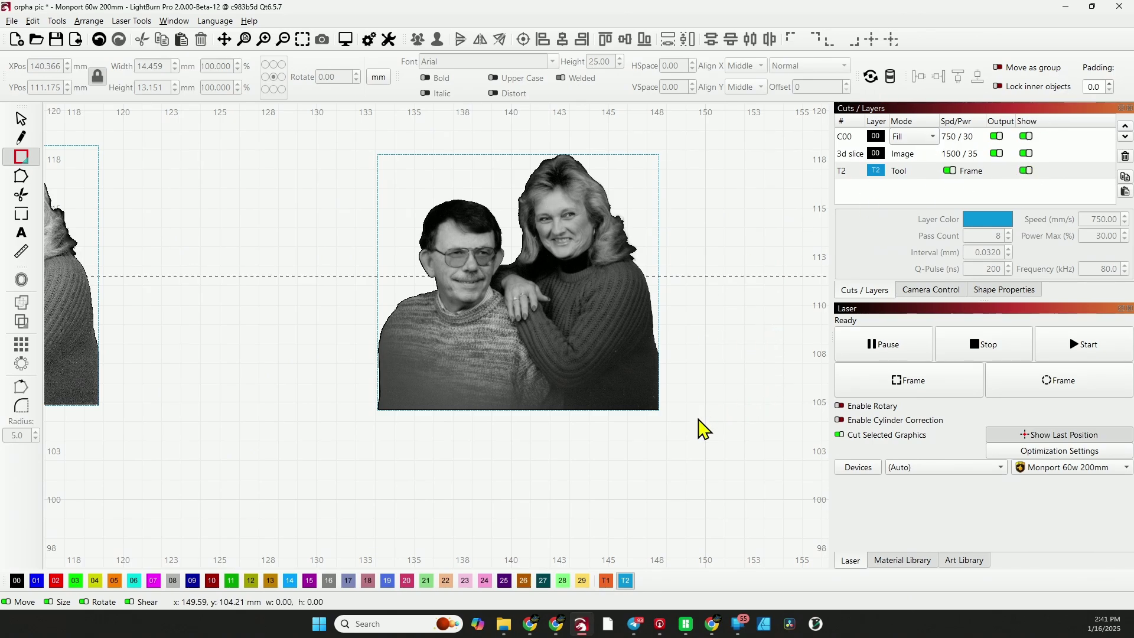
- Frame the photo with a new rectangle, marquee-select it, and disable Output on C00 and 3d slice
{"action": "left_click_drag", "start_coordinate": [700, 429], "coordinate": [326, 160]}
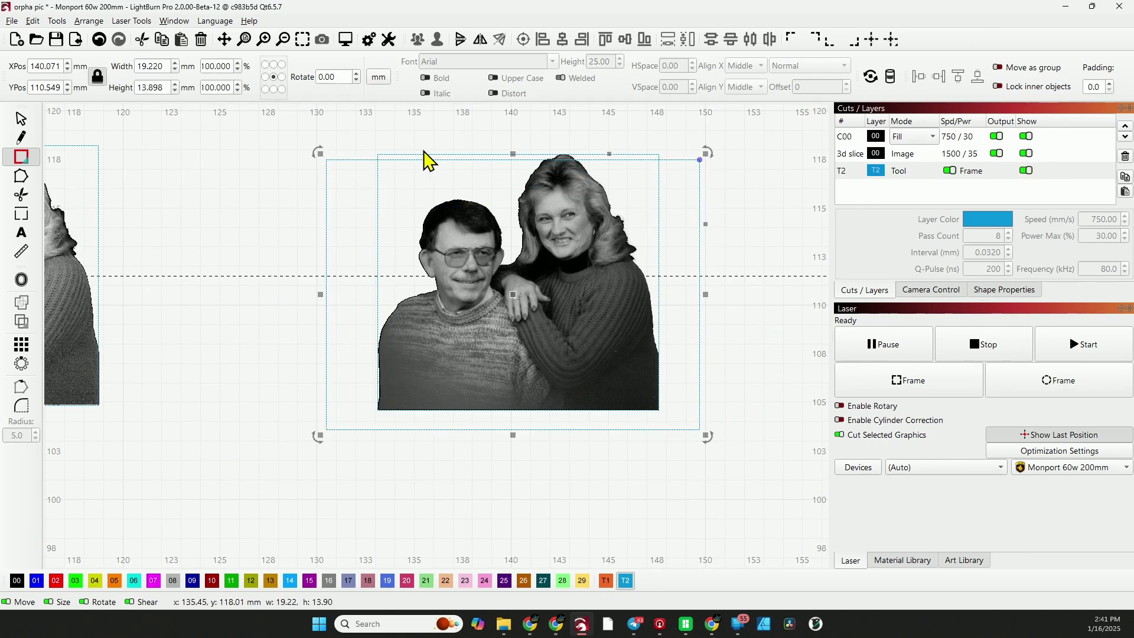
{"action": "key", "text": "Escape"}
{"action": "left_click", "coordinate": [22, 118]}
{"action": "left_click_drag", "start_coordinate": [706, 447], "coordinate": [340, 151]}
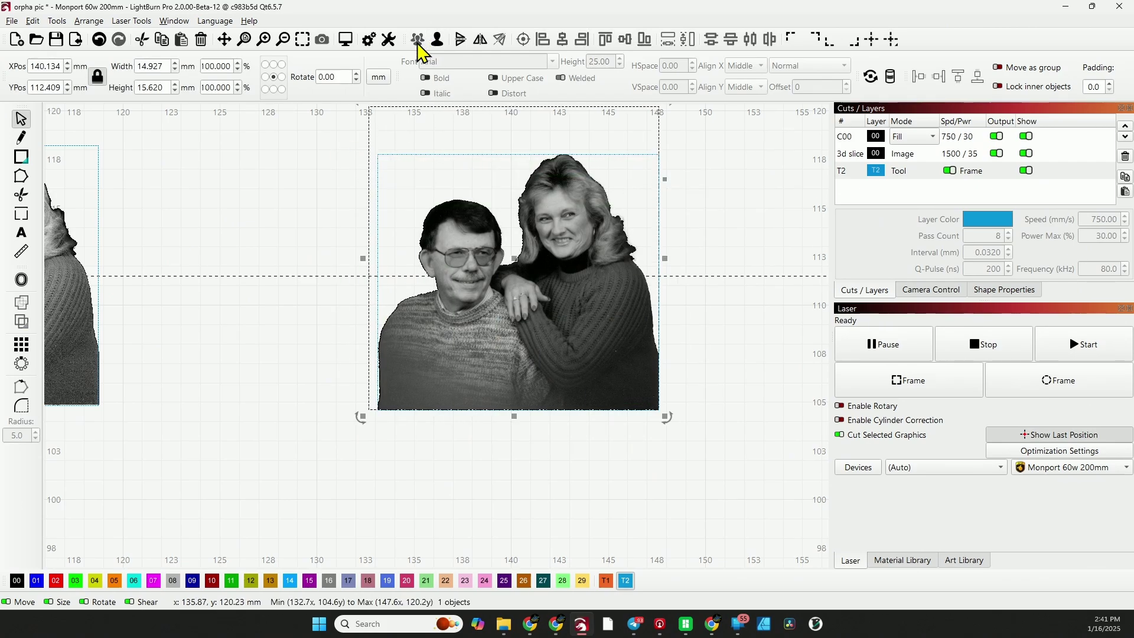
{"action": "scroll", "coordinate": [732, 324], "scroll_direction": "down", "scroll_amount": 2}
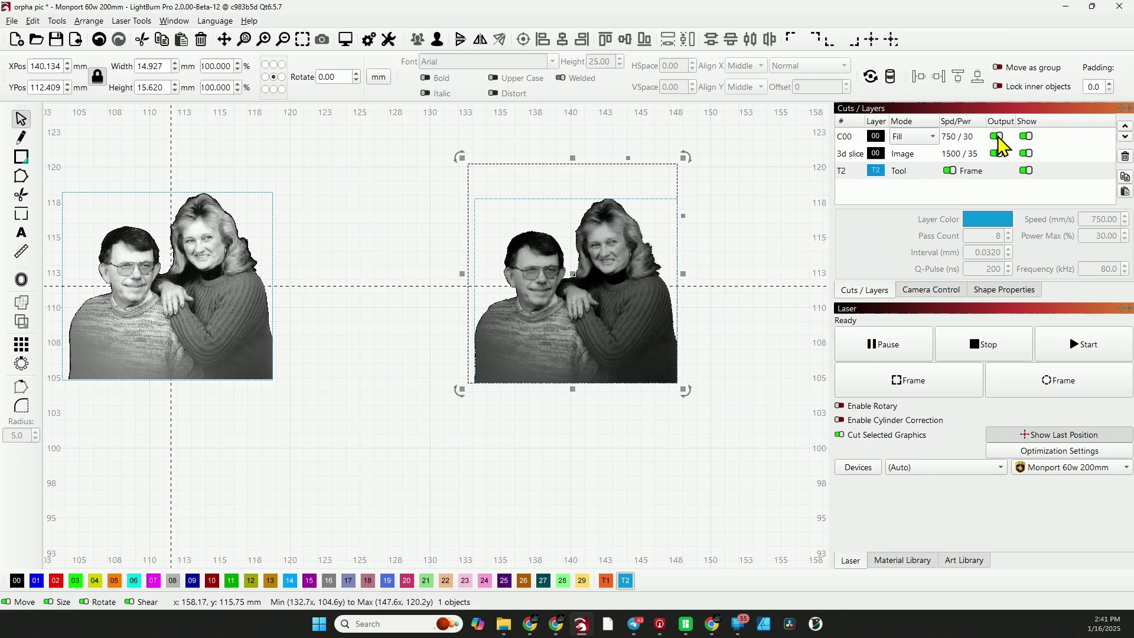
{"action": "left_click", "coordinate": [997, 136]}
{"action": "left_click", "coordinate": [997, 153]}
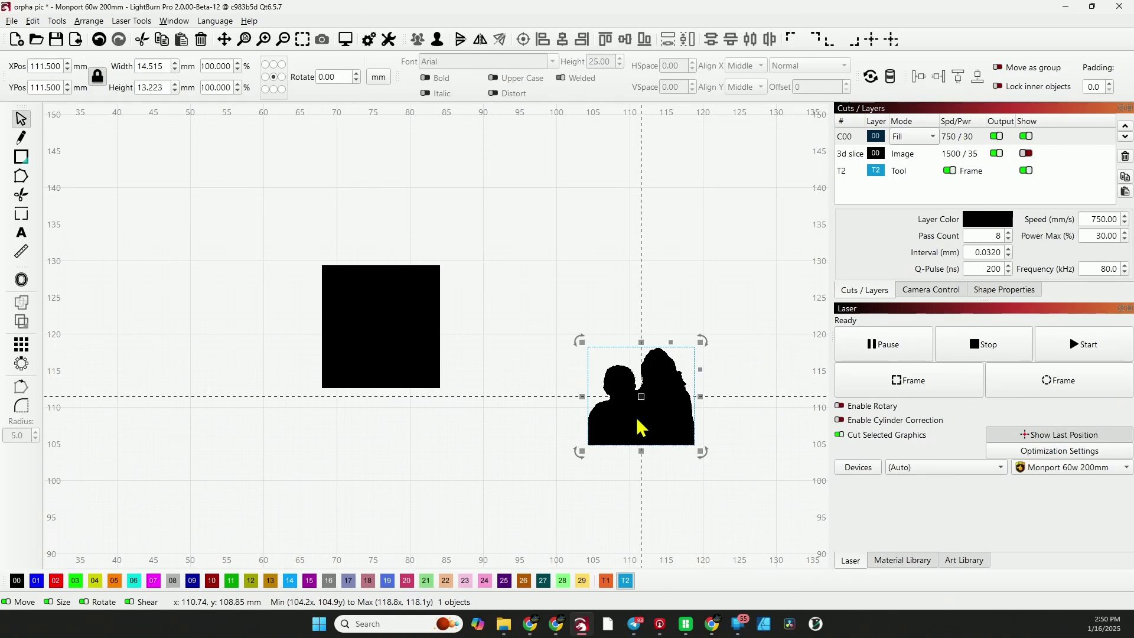
{"action": "left_click", "coordinate": [1026, 154]}
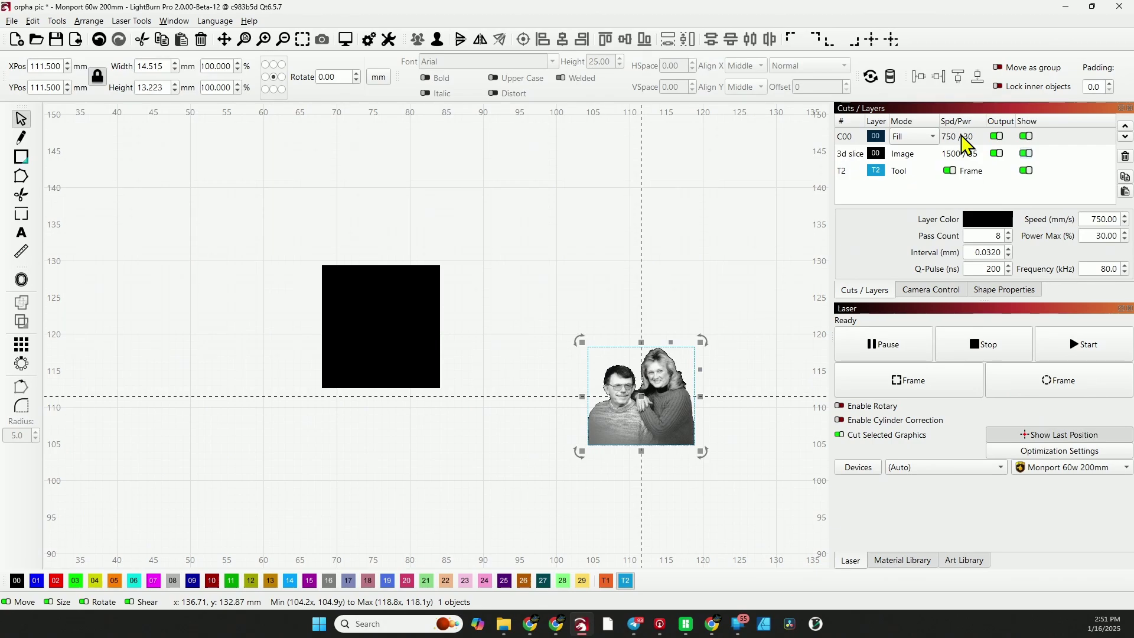
- Review C00 fill settings: 750 mm/s, 30% power, 8 passes, 0.032 mm interval, 45° angle
{"action": "double_click", "coordinate": [961, 137]}
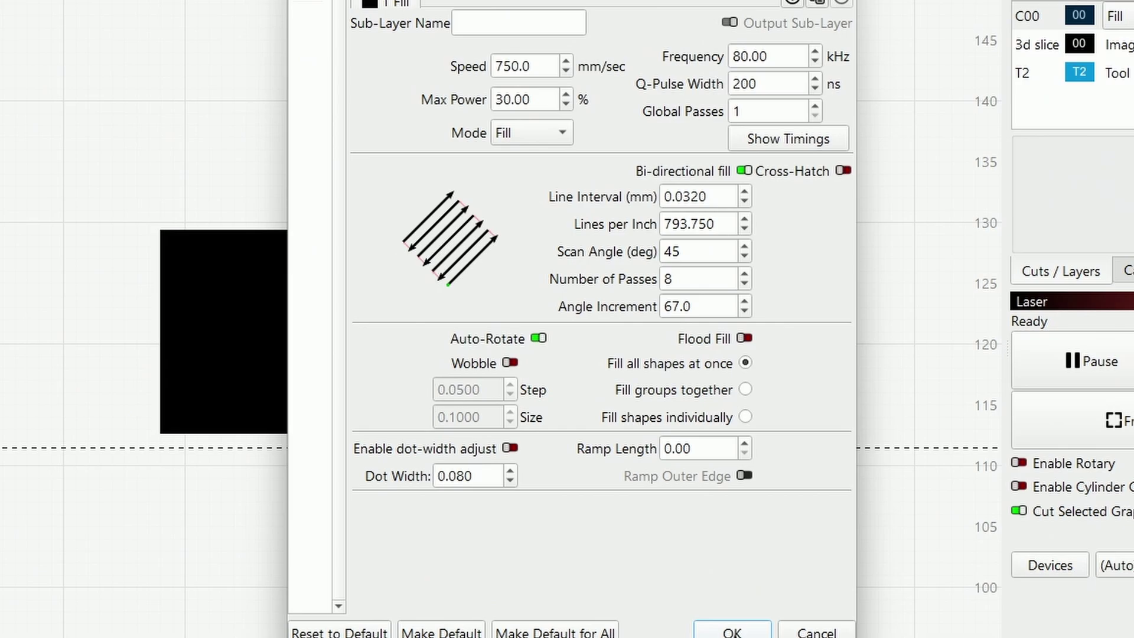
{"action": "left_click", "coordinate": [732, 632]}
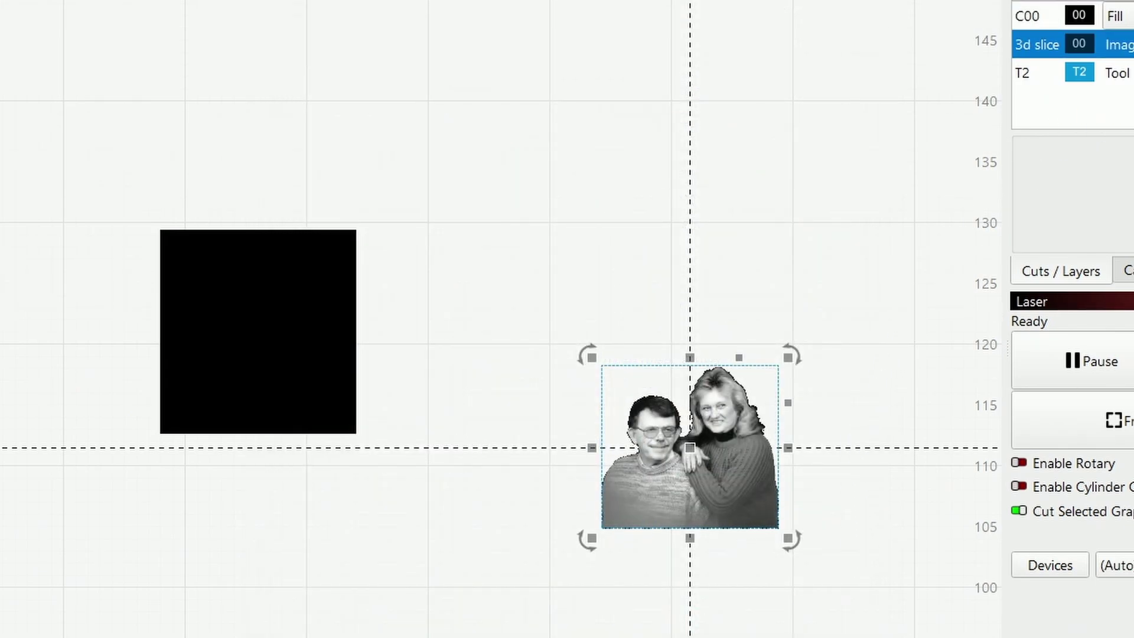
{"action": "double_click", "coordinate": [1037, 44]}
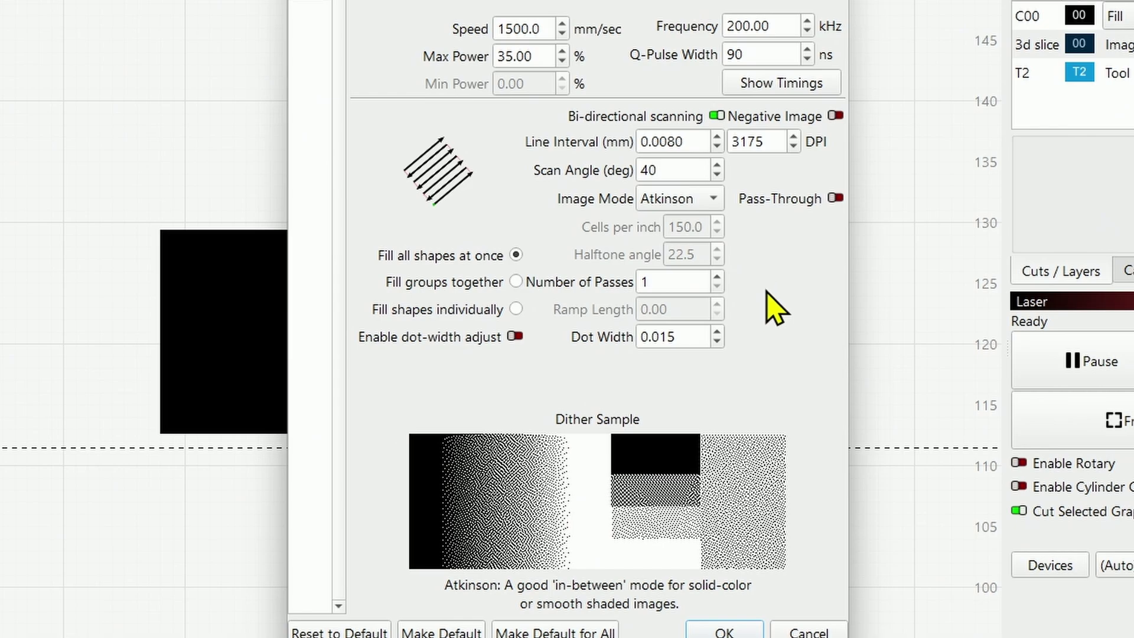
{"action": "left_click", "coordinate": [806, 634]}
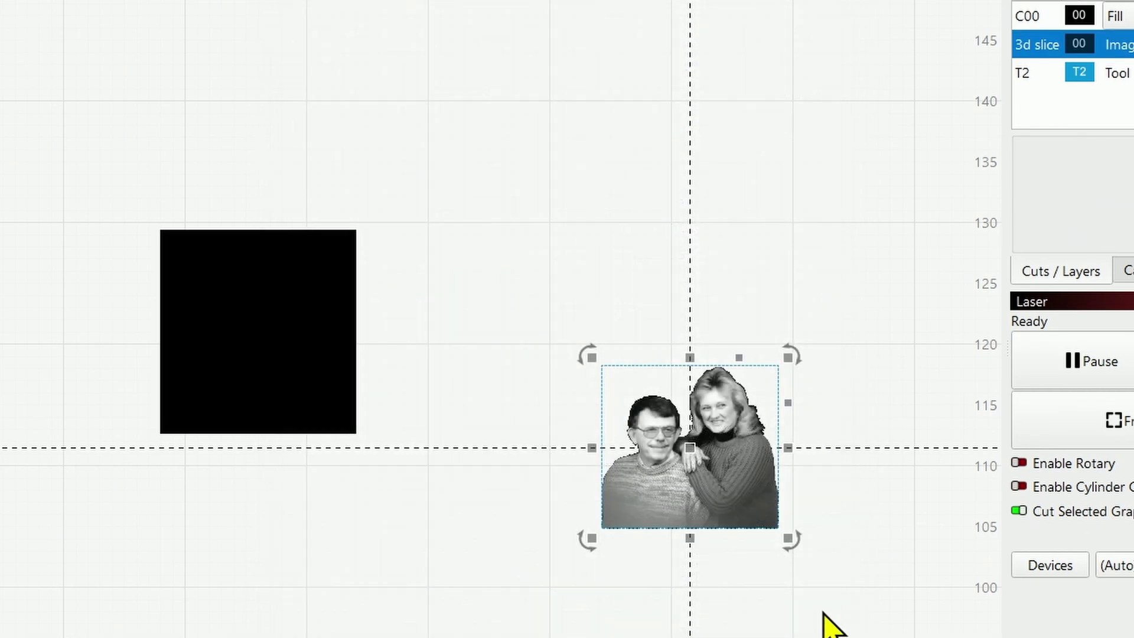
- Set the couple photo's image adjustments: contrast 6, brightness 6, gamma 0.725, enhance radius 4, amount 250
{"action": "right_click", "coordinate": [706, 473]}
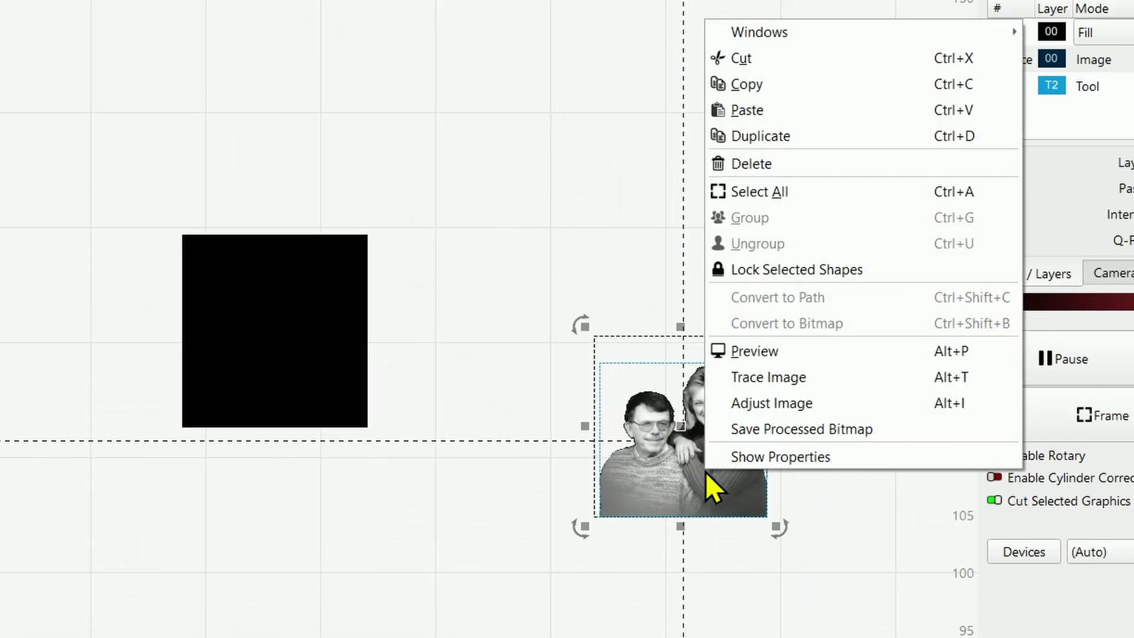
{"action": "left_click", "coordinate": [753, 411]}
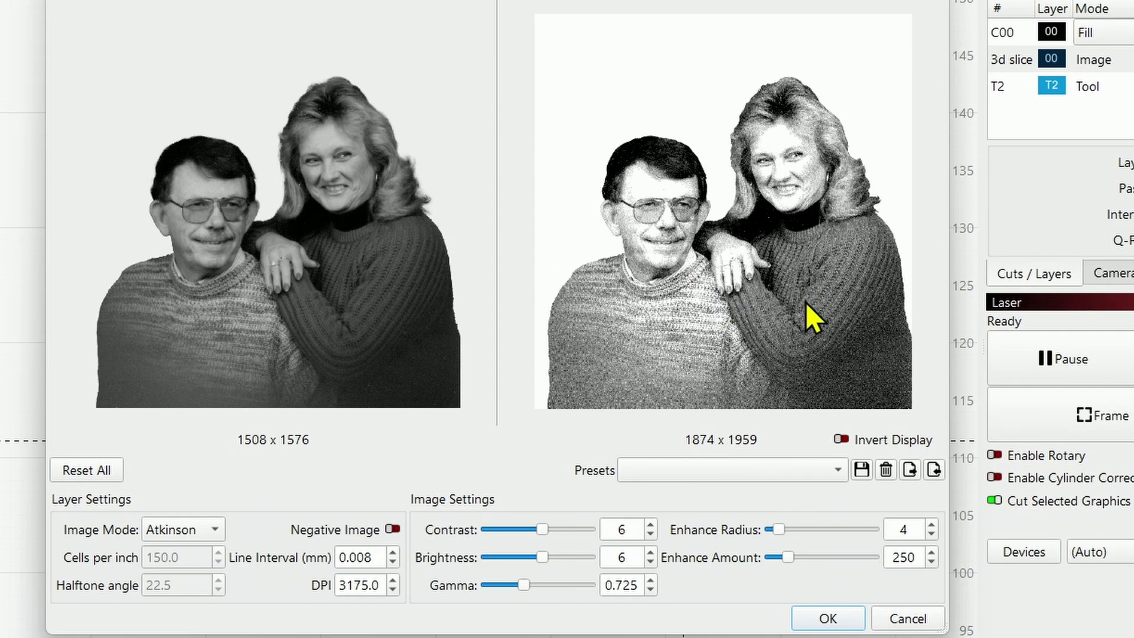
{"action": "left_click", "coordinate": [829, 617]}
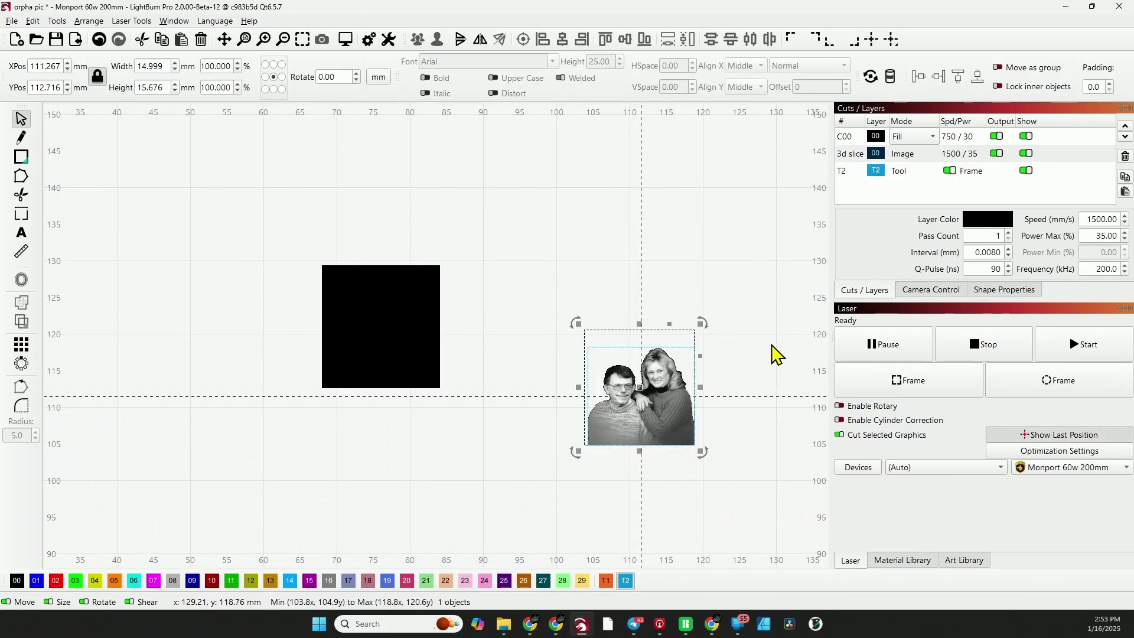